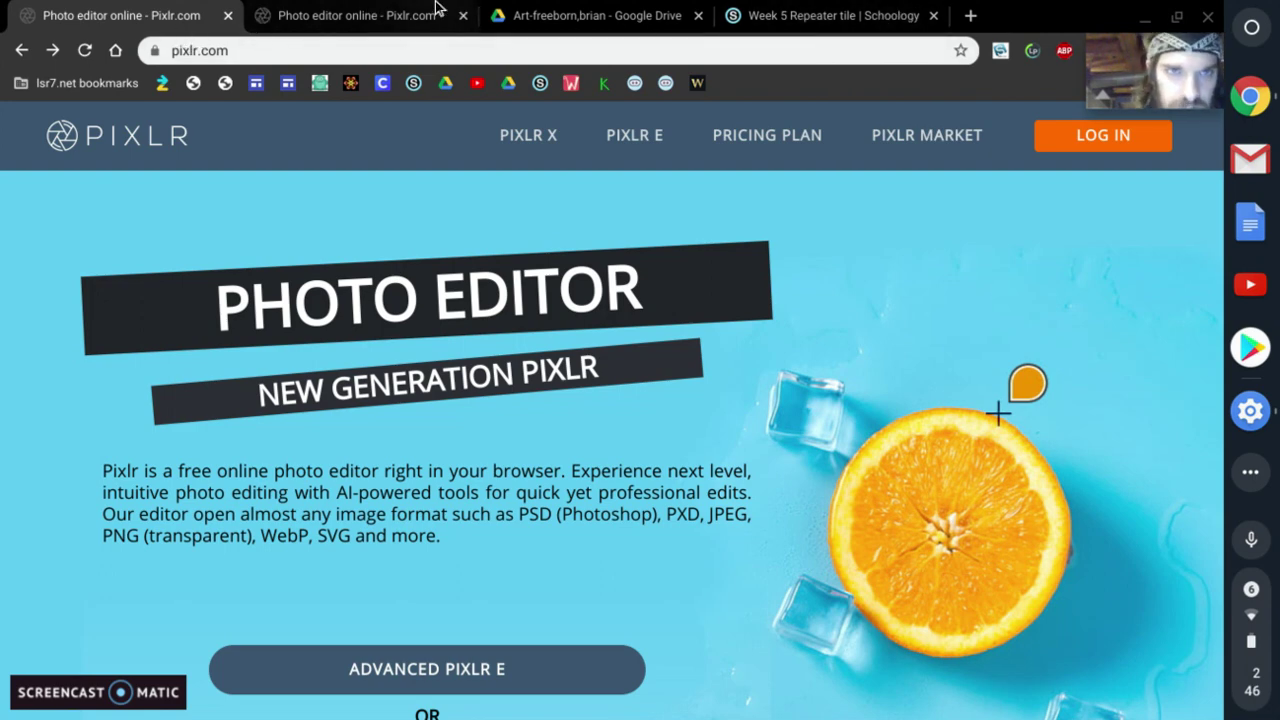
# - Open the Pixlr E editor in both of the open Pixlr browser tabs
pyautogui.click(325, 15)
pyautogui.click(178, 25)
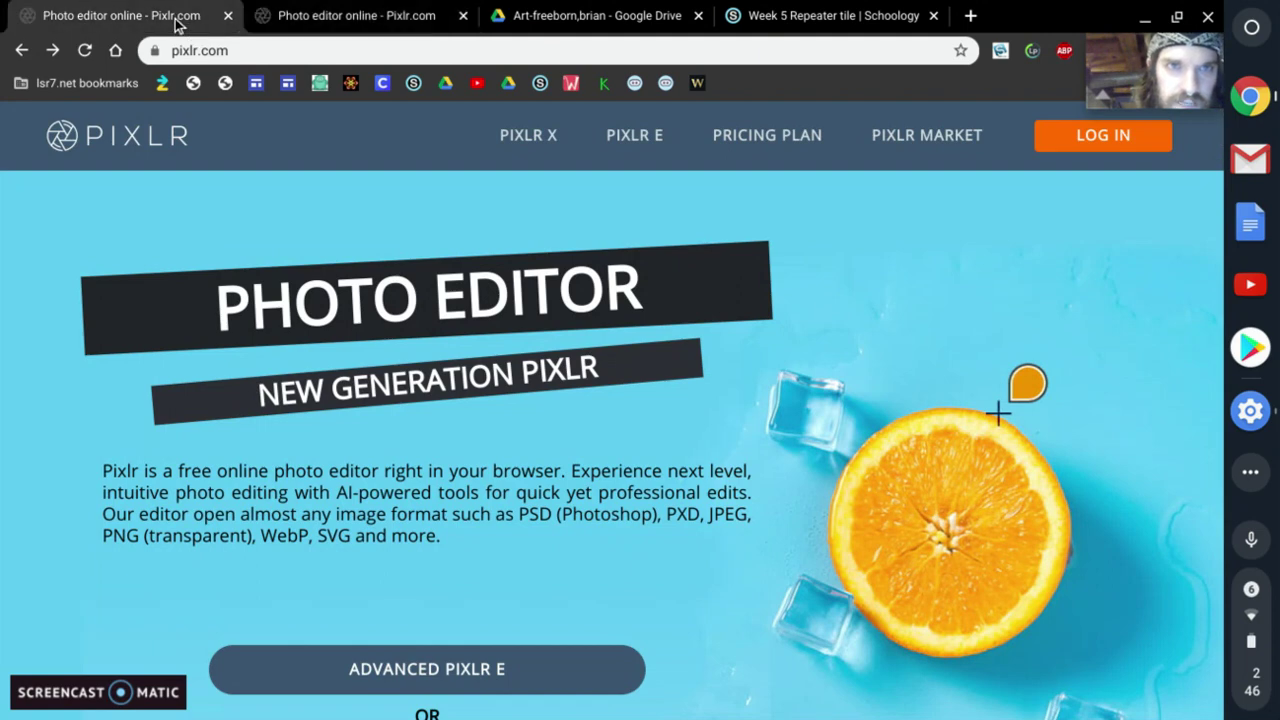
pyautogui.click(335, 24)
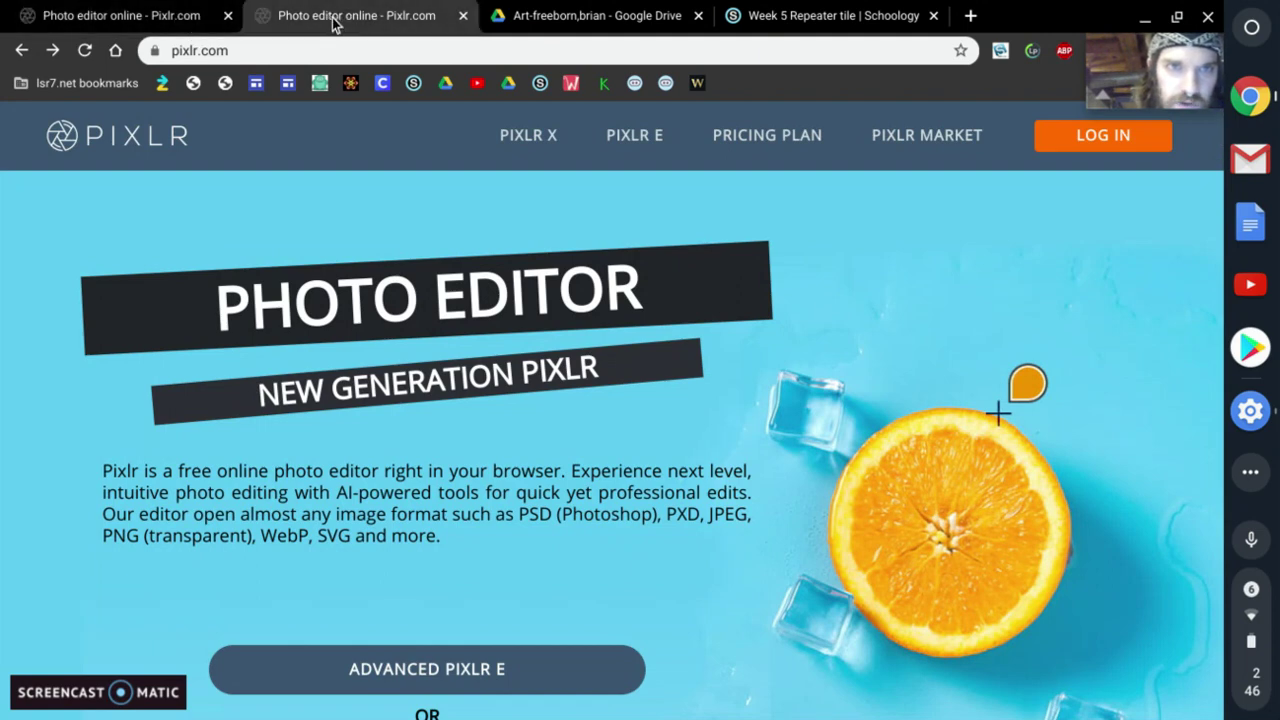
pyautogui.click(186, 20)
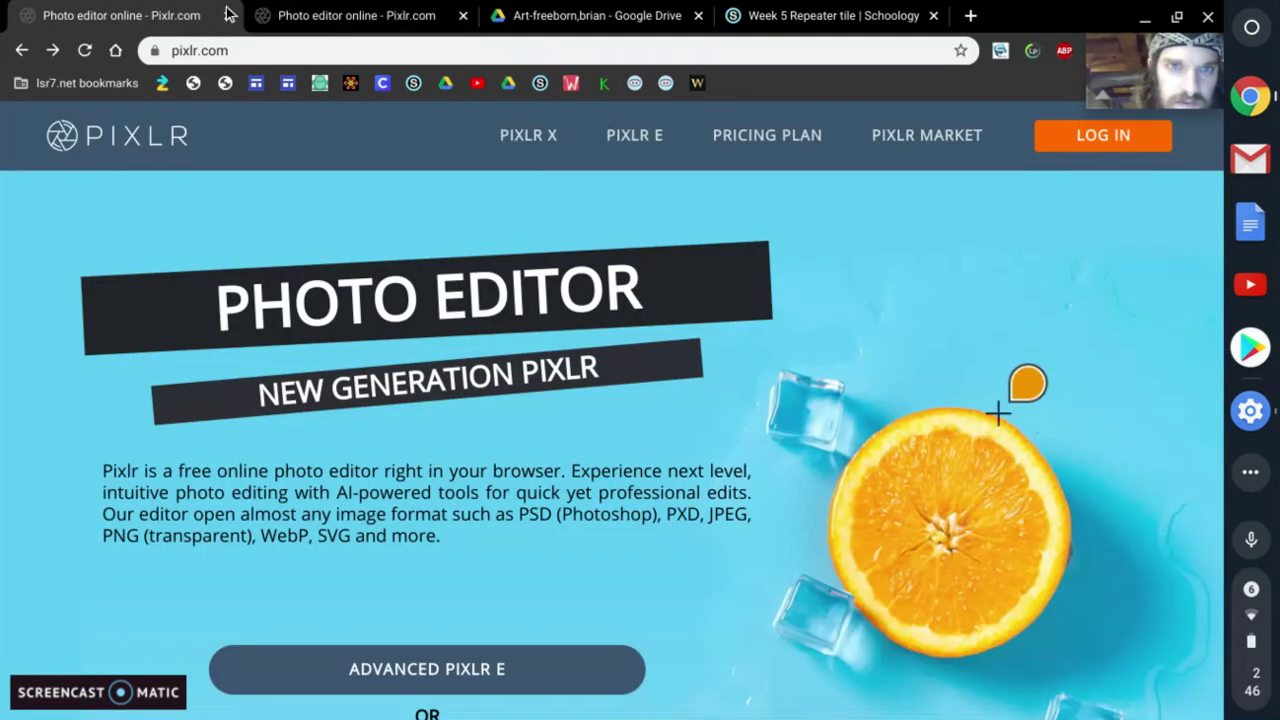
pyautogui.click(332, 18)
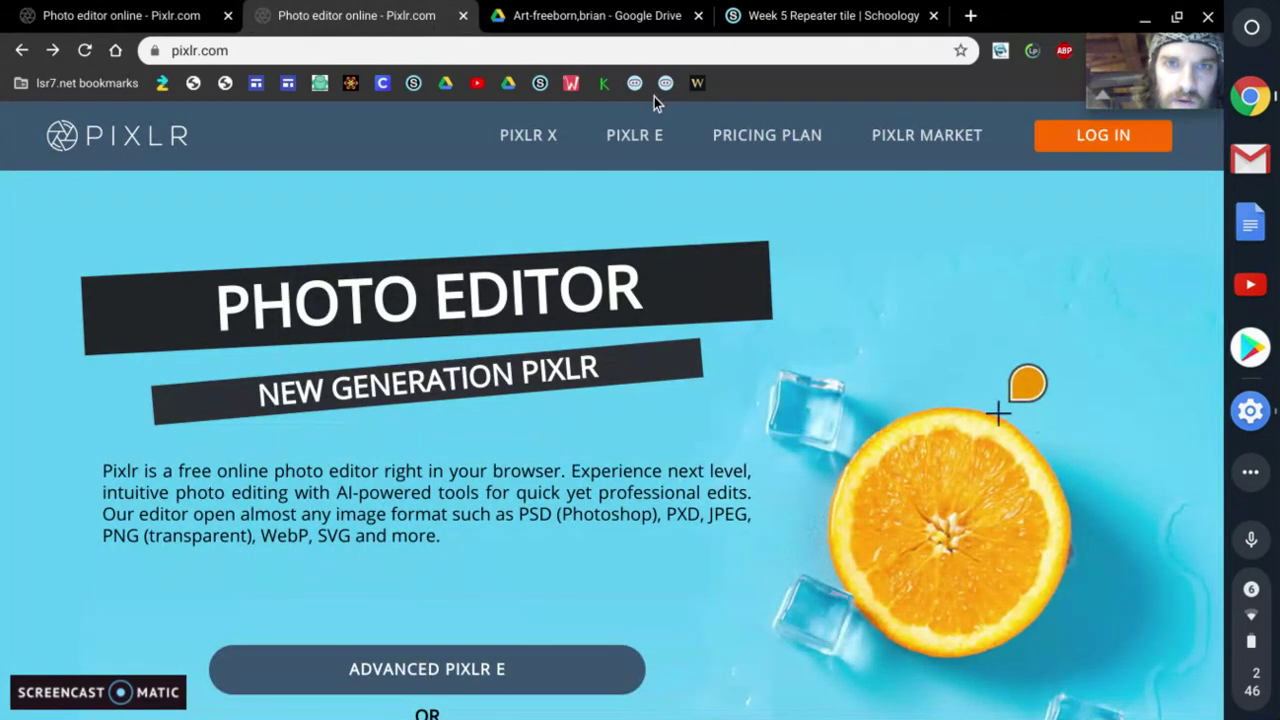
pyautogui.click(644, 134)
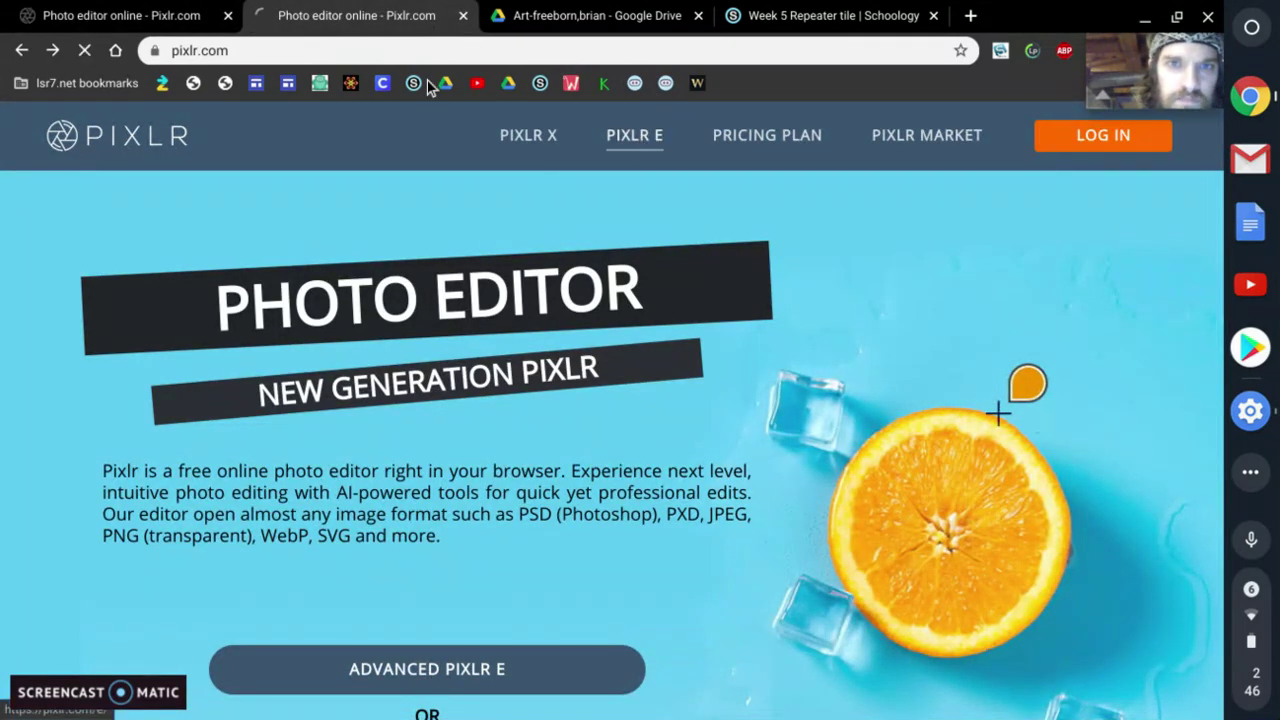
pyautogui.click(176, 18)
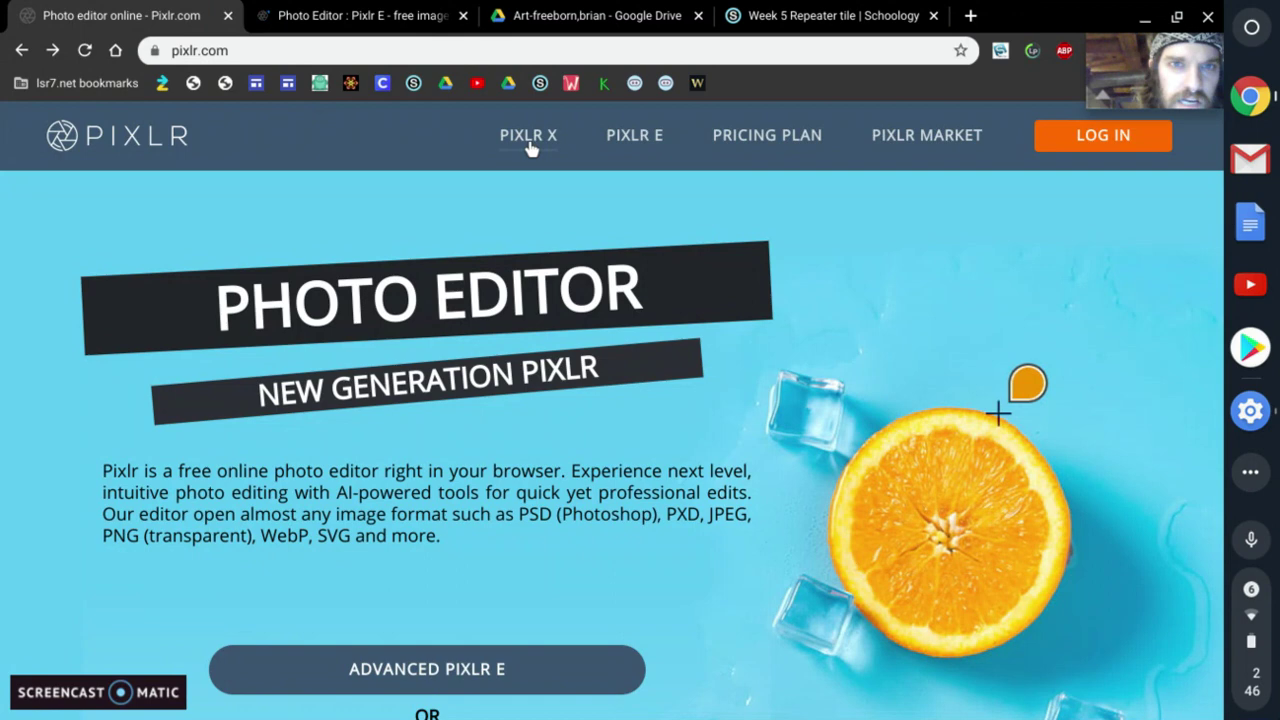
pyautogui.click(642, 144)
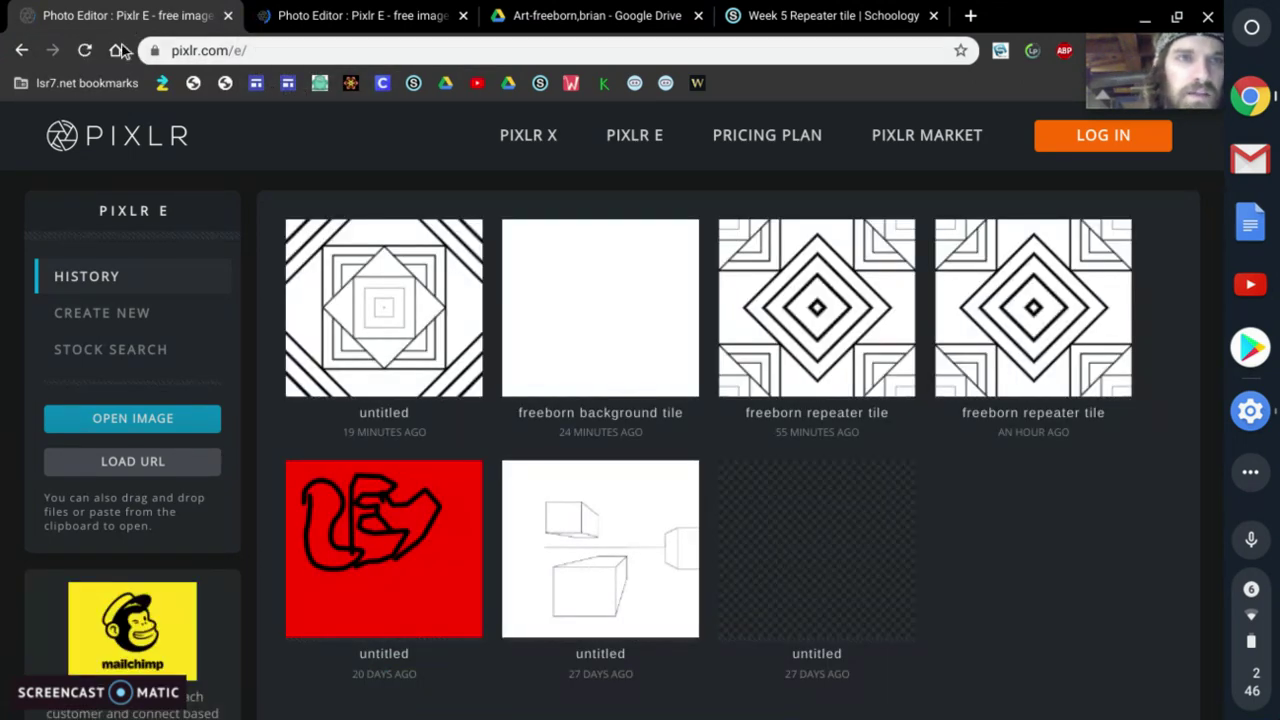
# - Open the untitled square-and-diamond tile from the image history and move it into its own half-screen window
pyautogui.moveTo(401, 332)
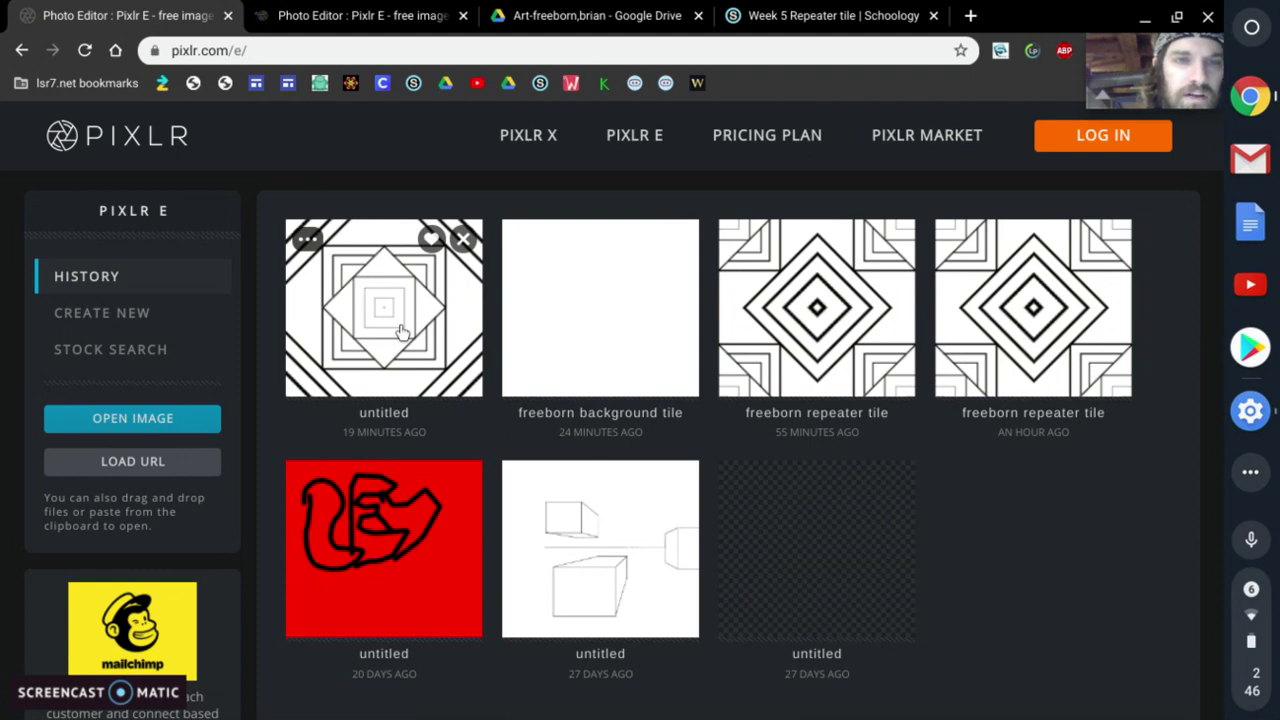
pyautogui.click(401, 332)
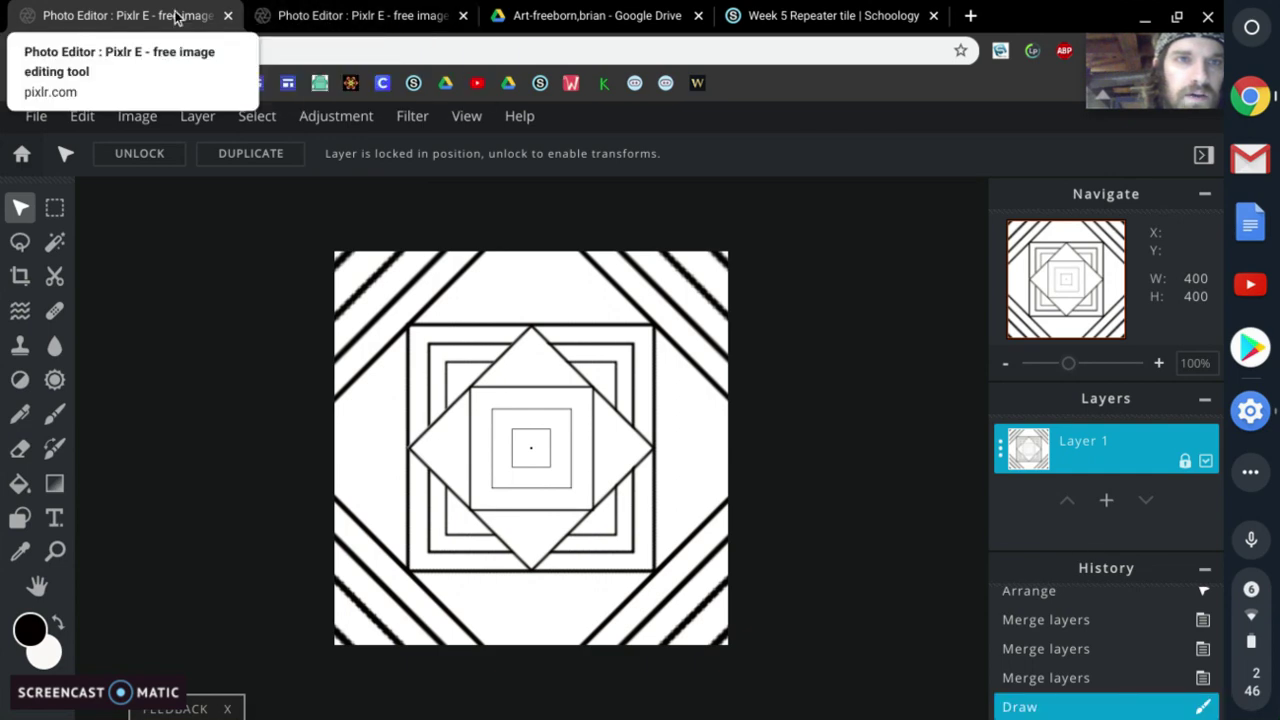
pyautogui.moveTo(147, 17)
pyautogui.mouseDown()
pyautogui.moveTo(370, 207)
pyautogui.moveTo(2, 233)
pyautogui.moveTo(163, 23)
pyautogui.mouseUp()
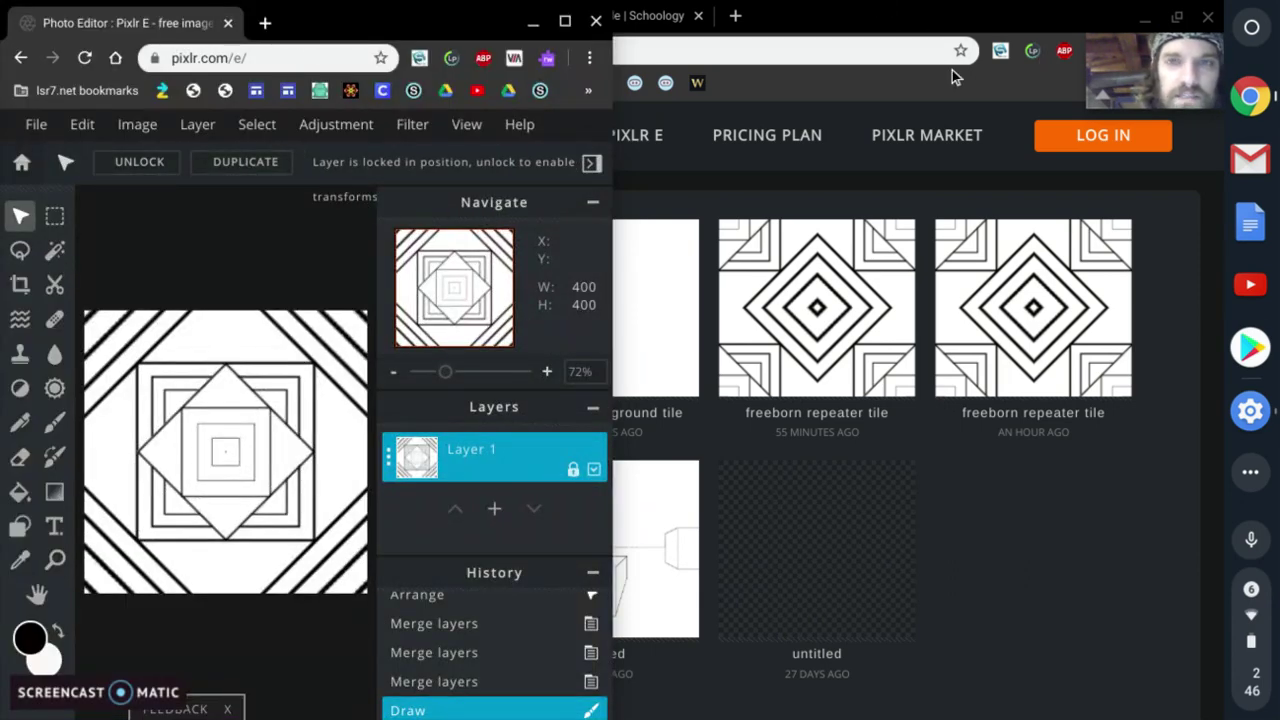
# - Start a new image in the other window and name it with the owner's surname followed by "Repeater Tile"
pyautogui.click(914, 35)
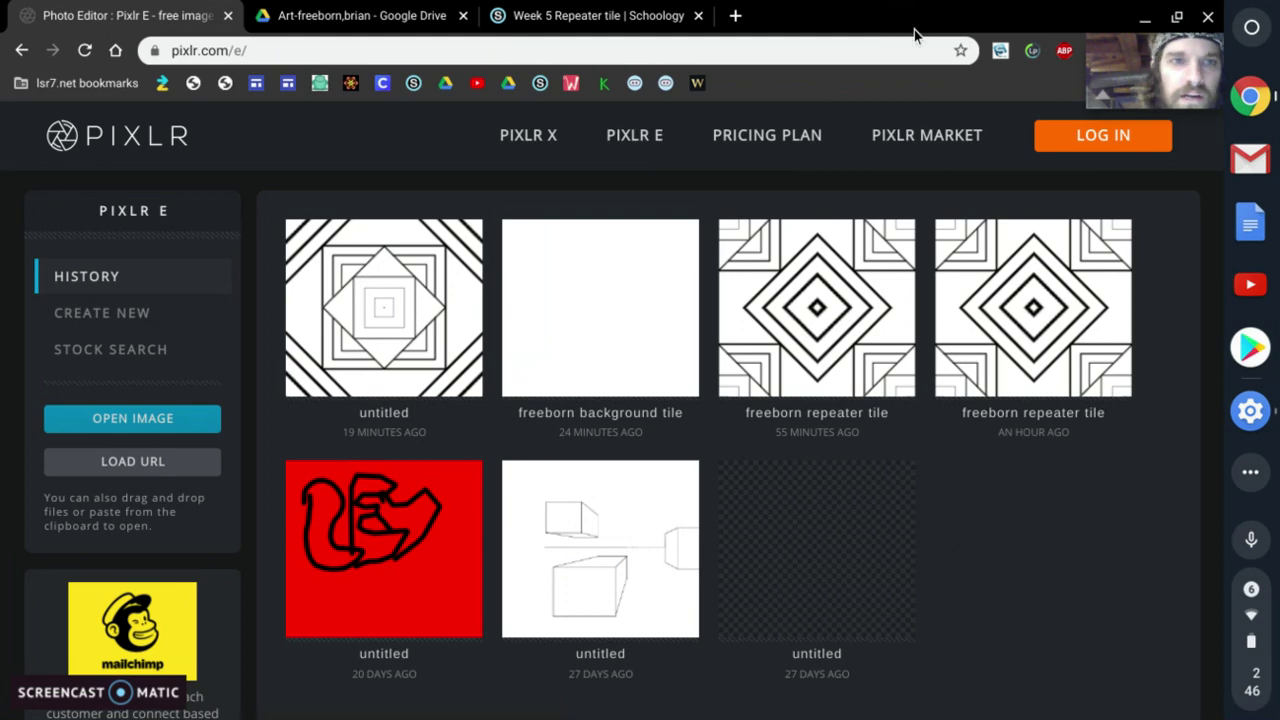
pyautogui.click(146, 318)
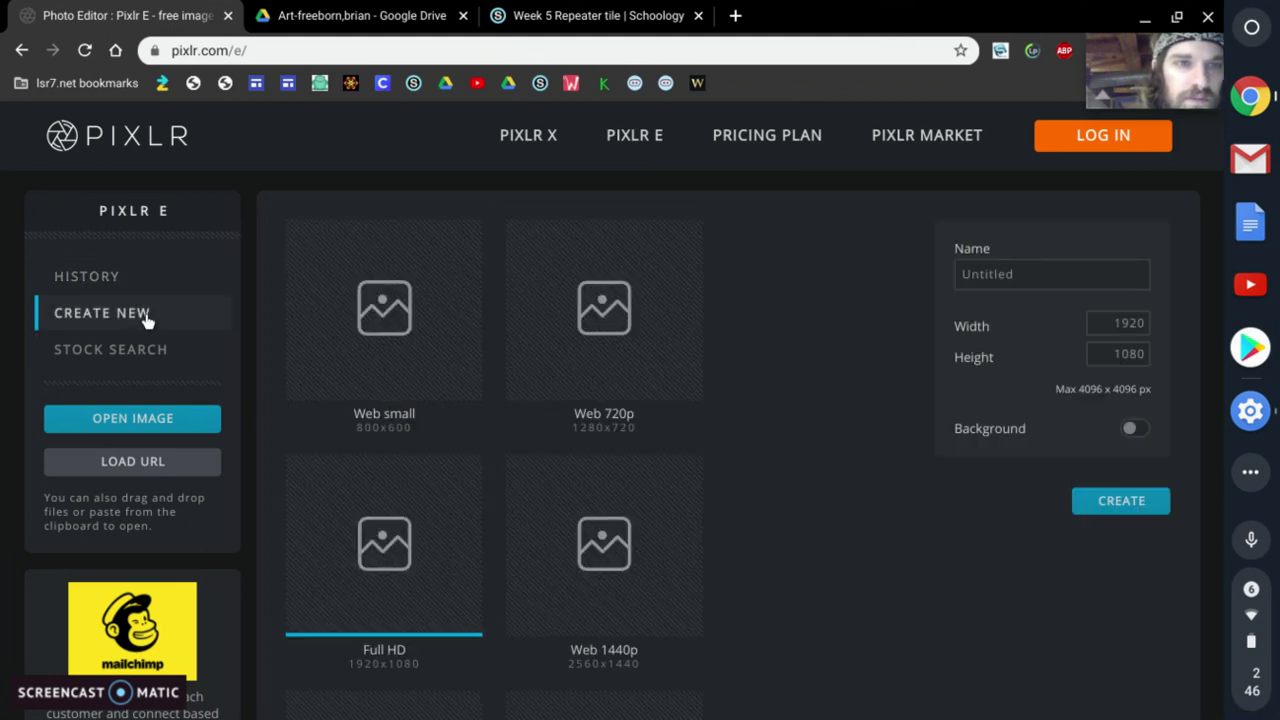
pyautogui.click(1040, 277)
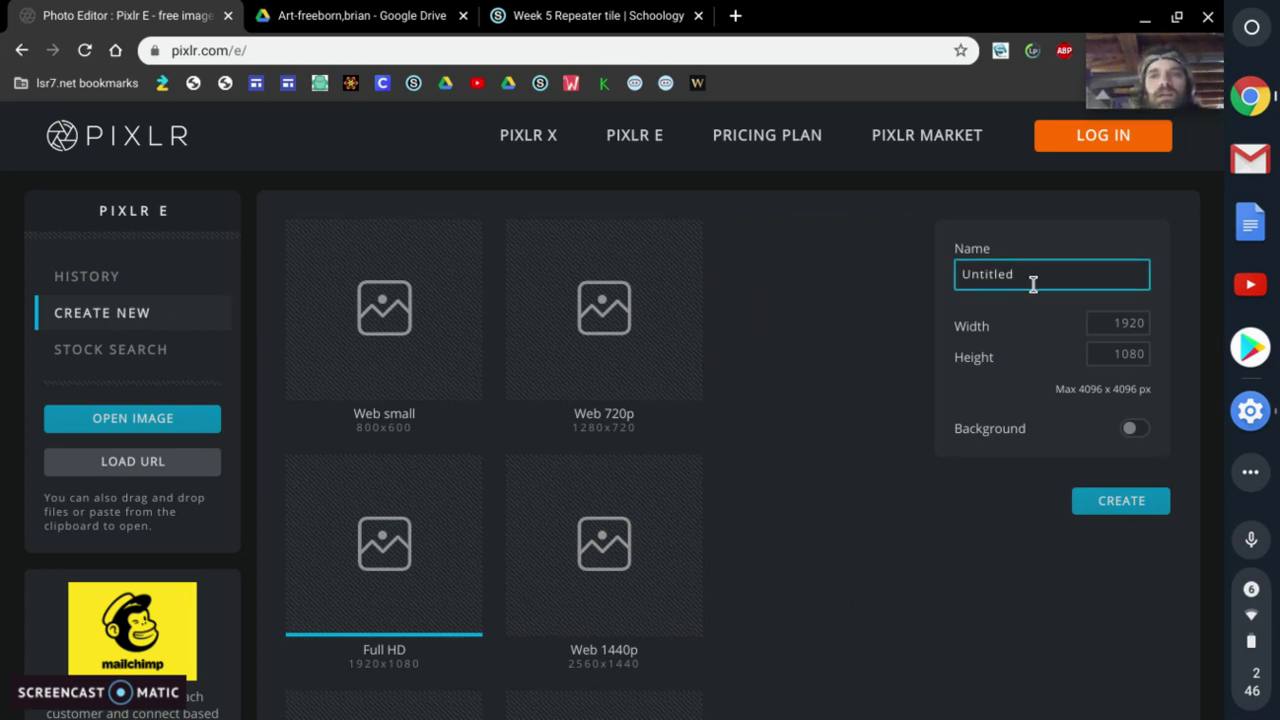
pyautogui.doubleClick(1036, 279)
pyautogui.write('F')
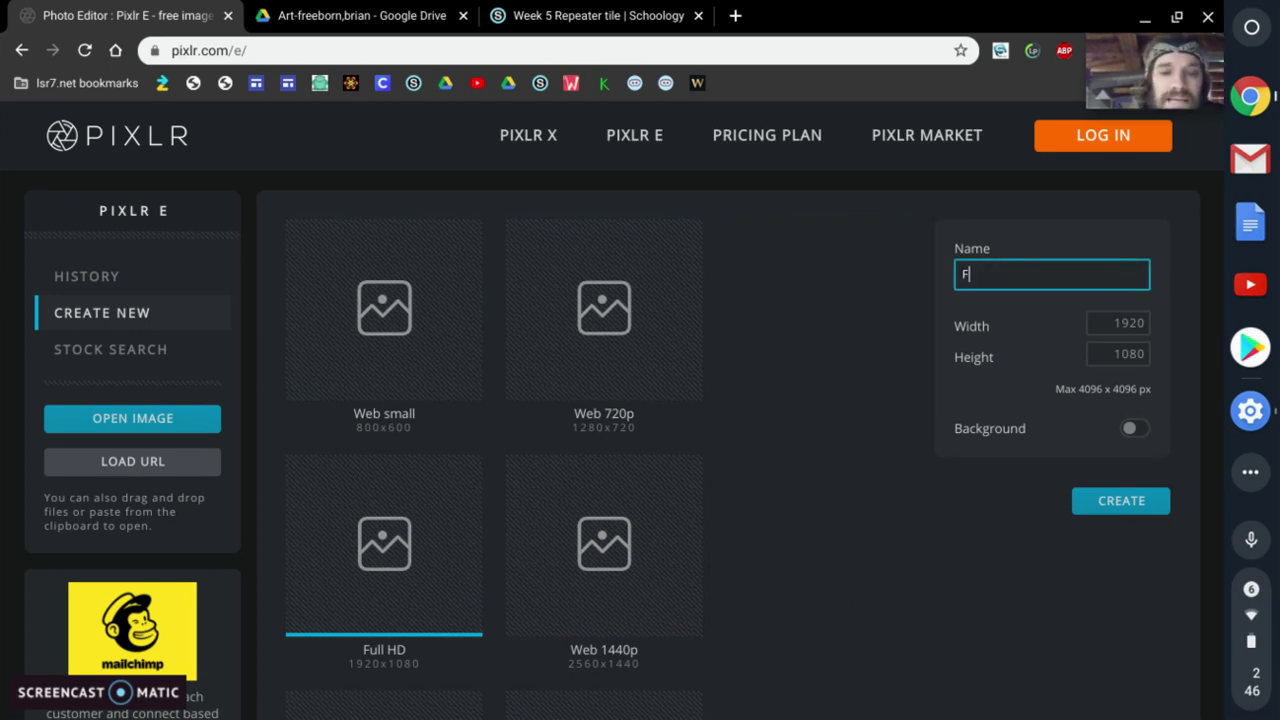
pyautogui.write('reeborn ')
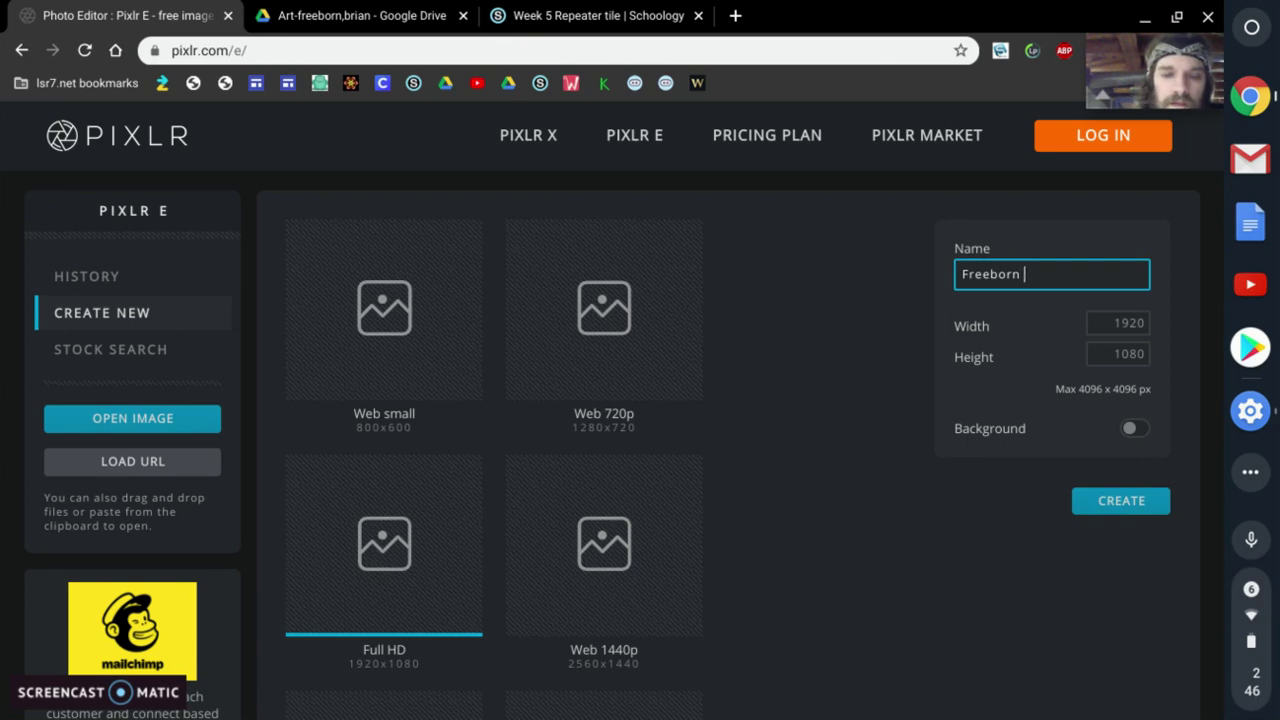
pyautogui.write('Re')
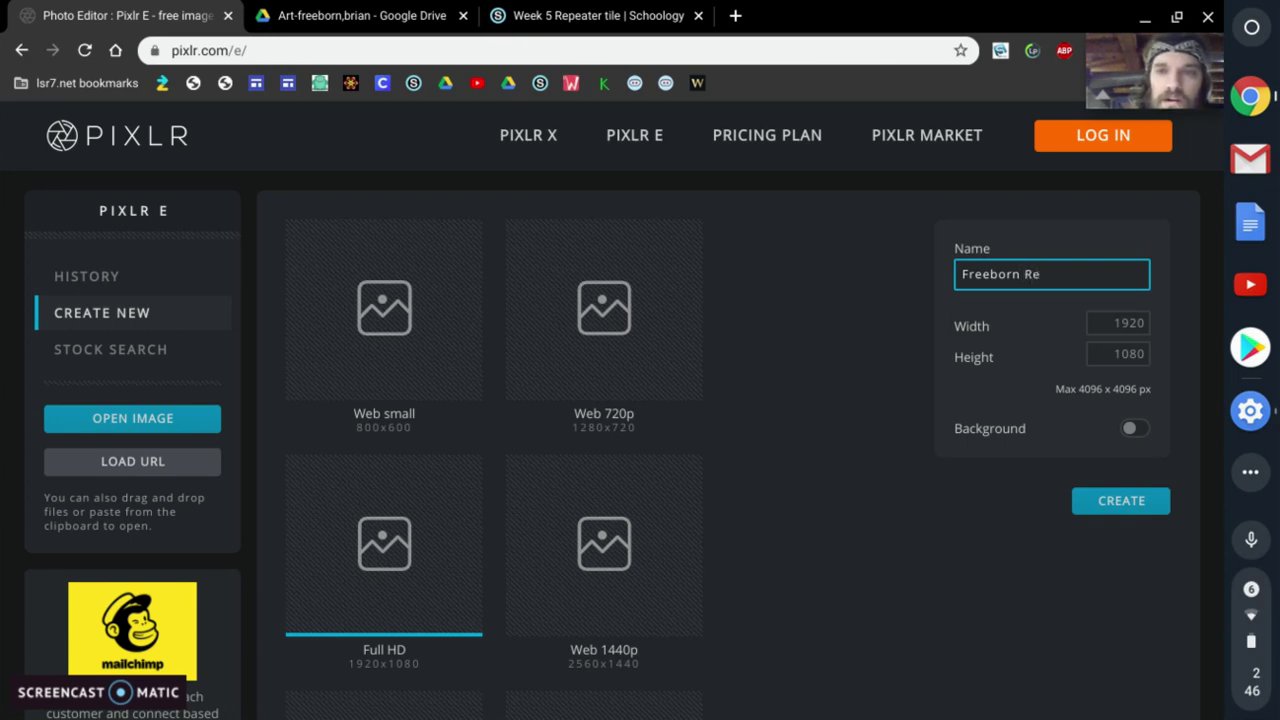
pyautogui.write('peater Tile')
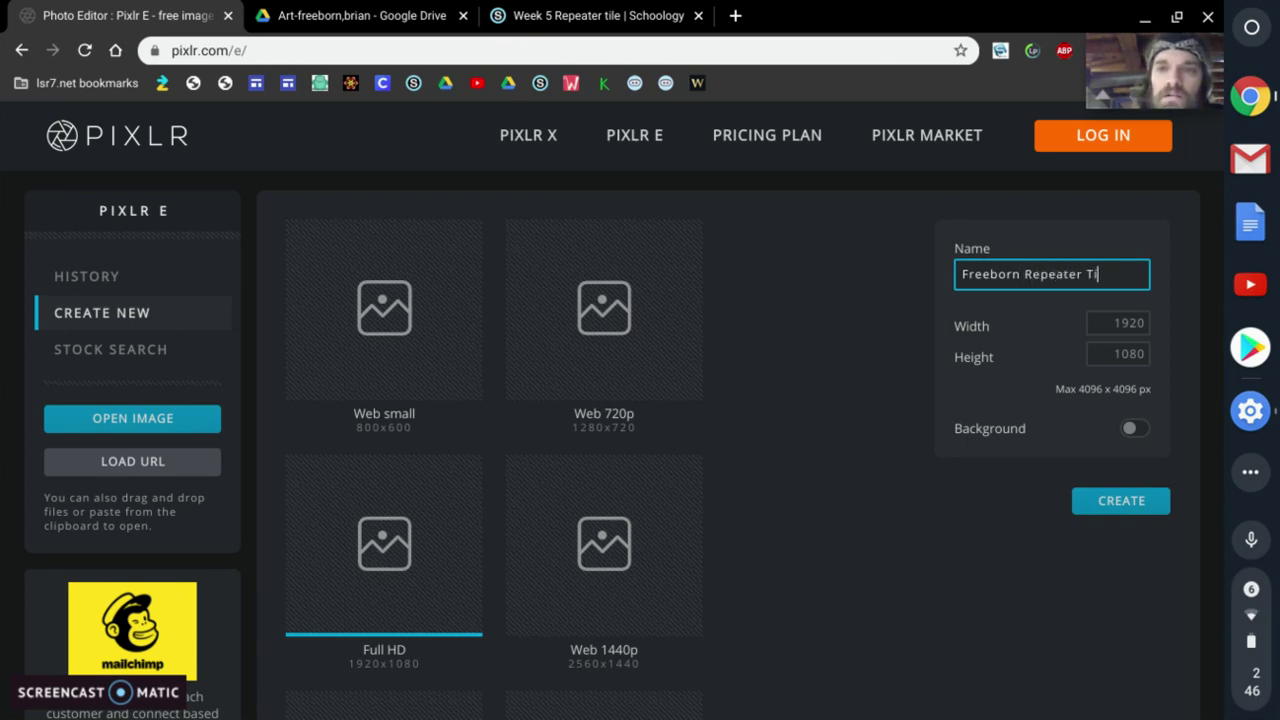
# - Set the new image to 400 × 400 px with a white #FFFFFF background and create it
pyautogui.click(1131, 336)
pyautogui.write('400')
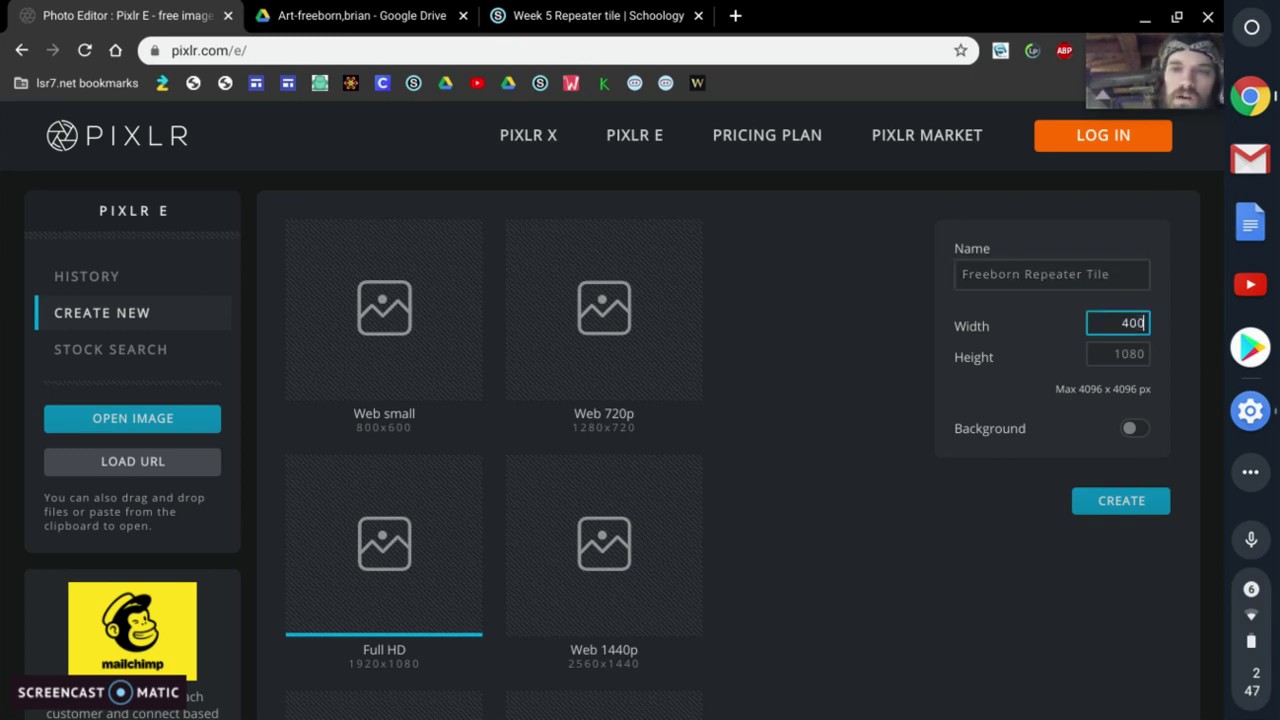
pyautogui.press('Tab')
pyautogui.write('400')
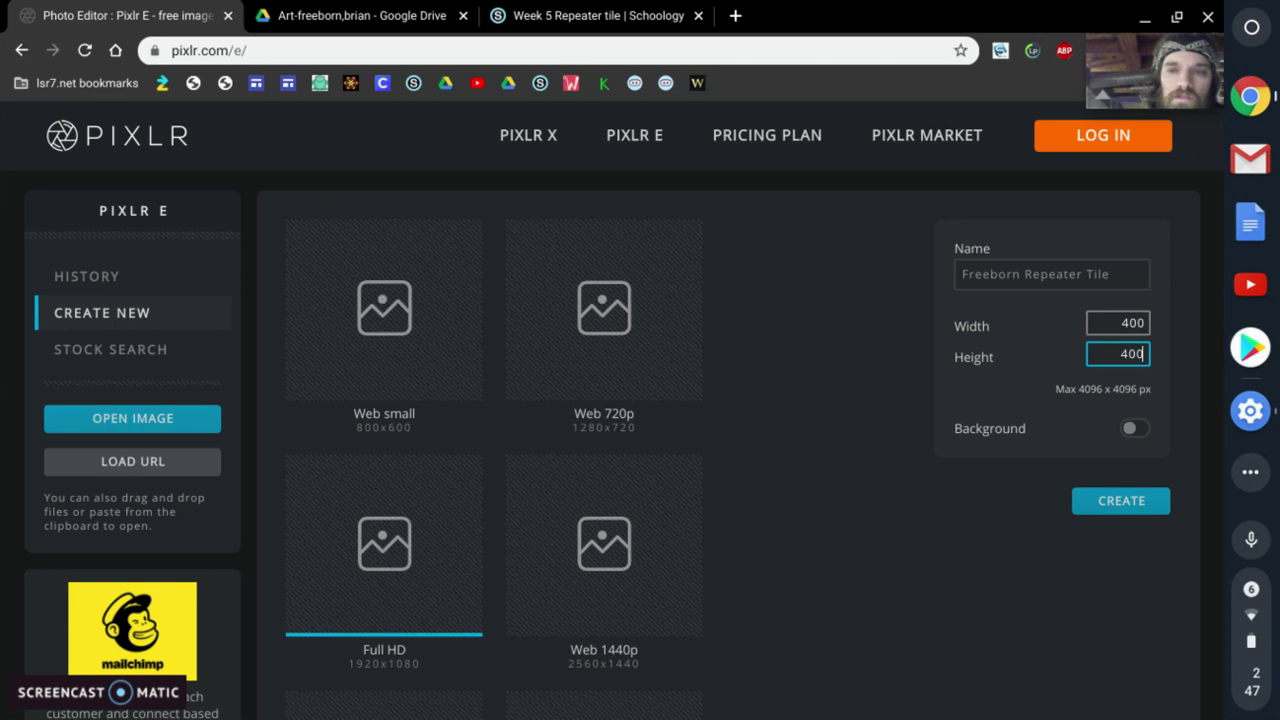
pyautogui.click(1131, 430)
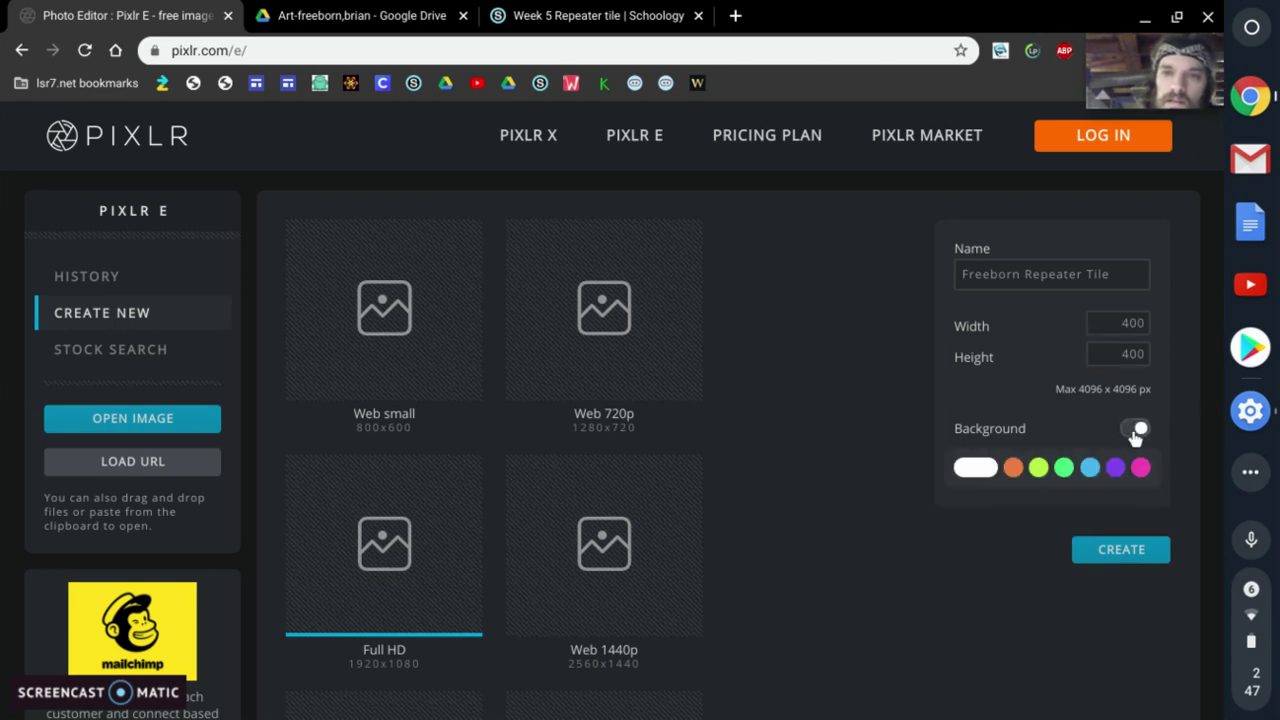
pyautogui.click(976, 468)
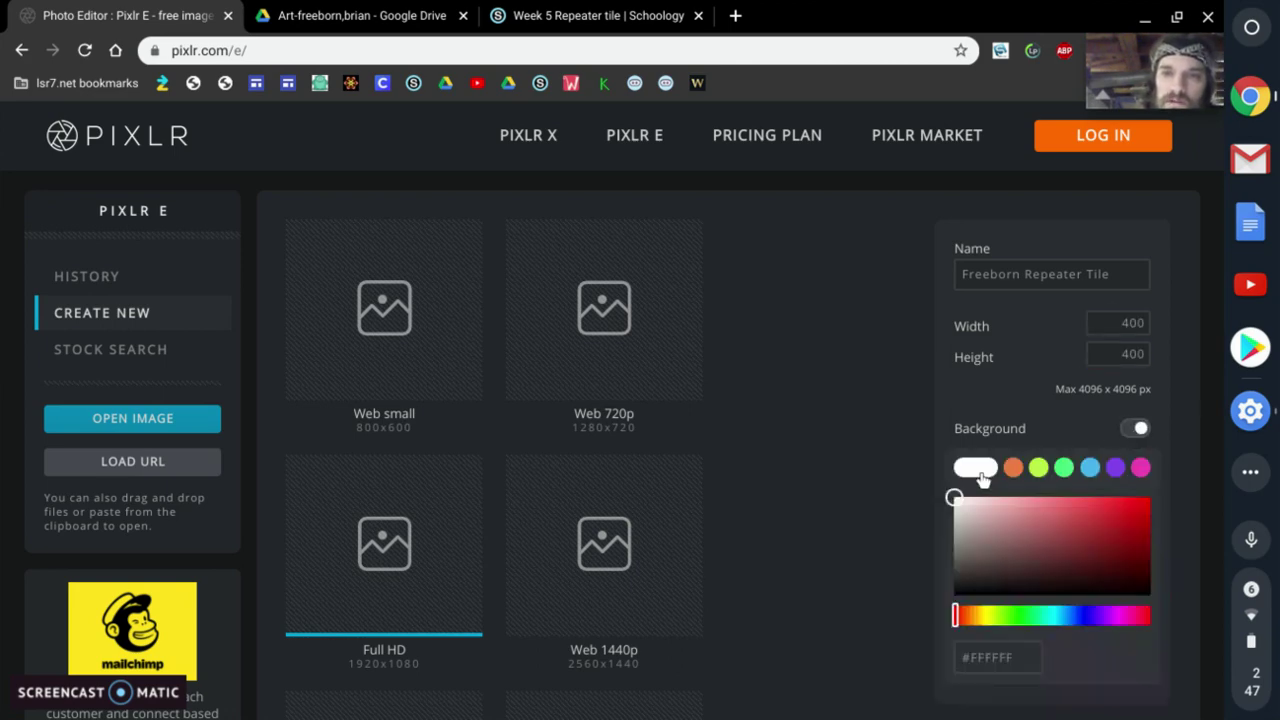
pyautogui.scroll(-1, 910, 570)
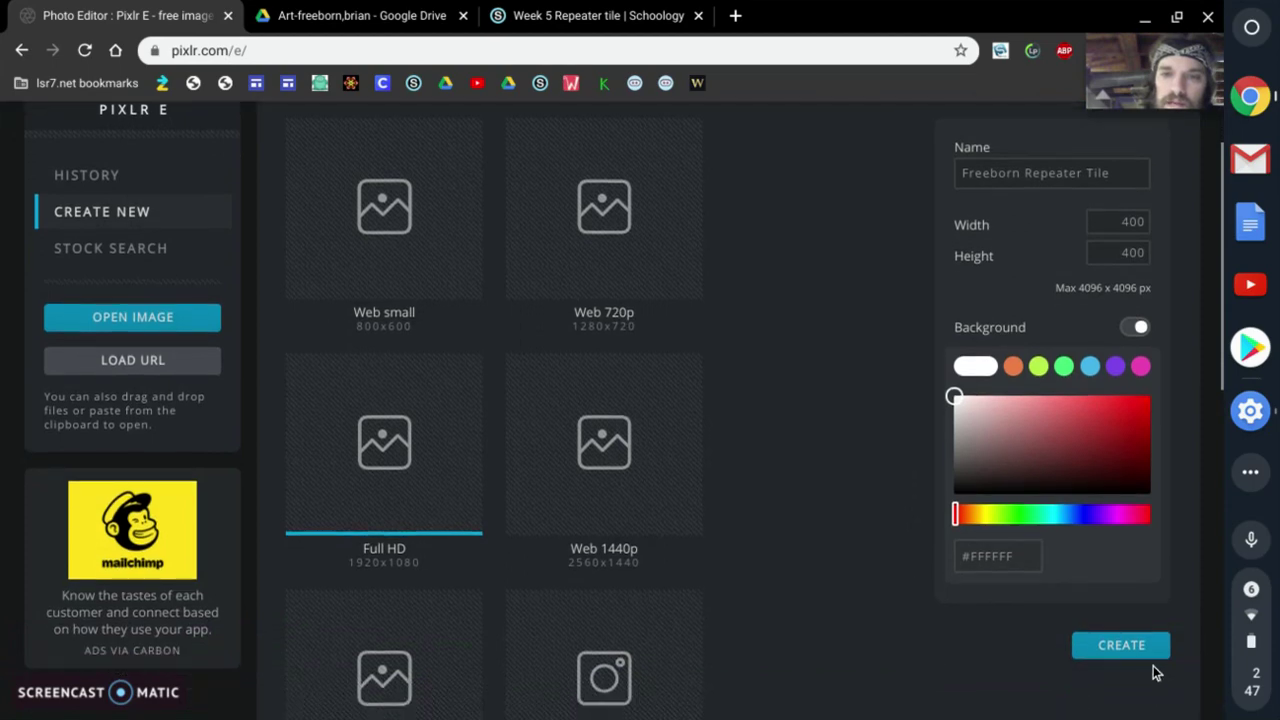
pyautogui.click(1128, 660)
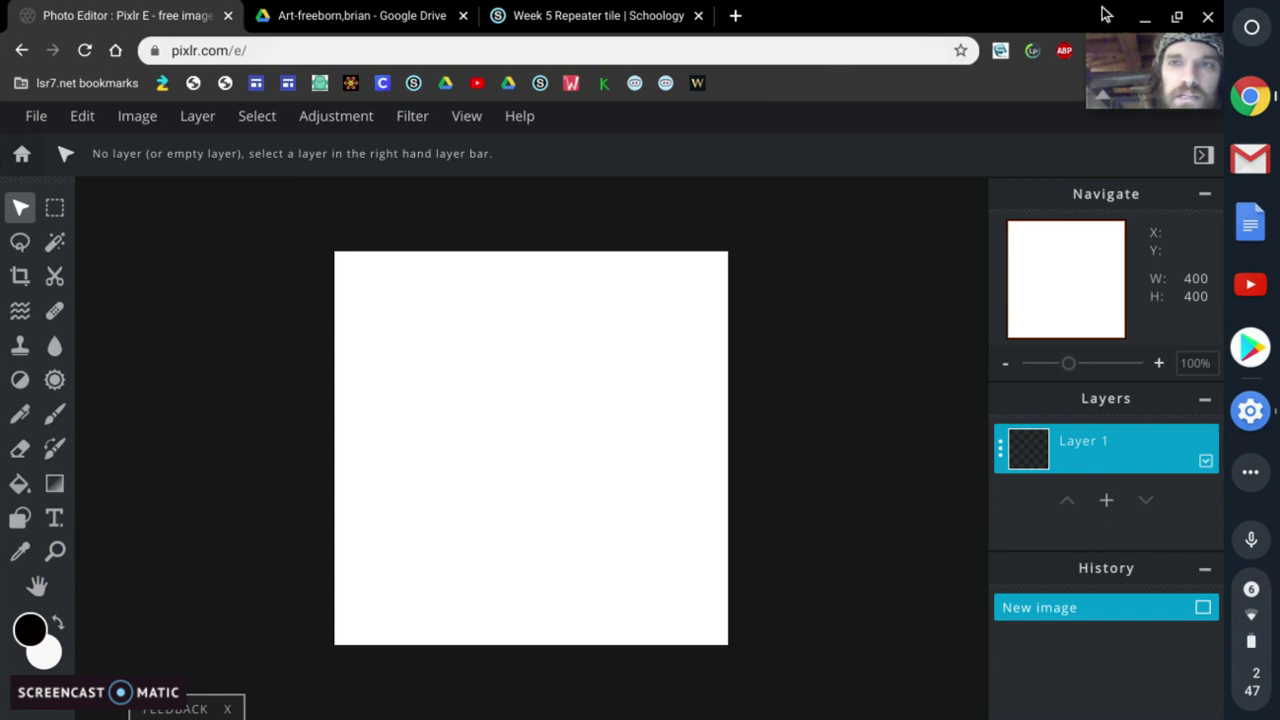
# - Place the blank image's window side by side with the finished tile's window, and maximize the finished tile's window
pyautogui.click(1176, 16)
pyautogui.moveTo(498, 67)
pyautogui.mouseDown()
pyautogui.moveTo(588, 112)
pyautogui.moveTo(784, 170)
pyautogui.moveTo(1012, 170)
pyautogui.moveTo(1279, 136)
pyautogui.moveTo(1225, 138)
pyautogui.mouseUp()
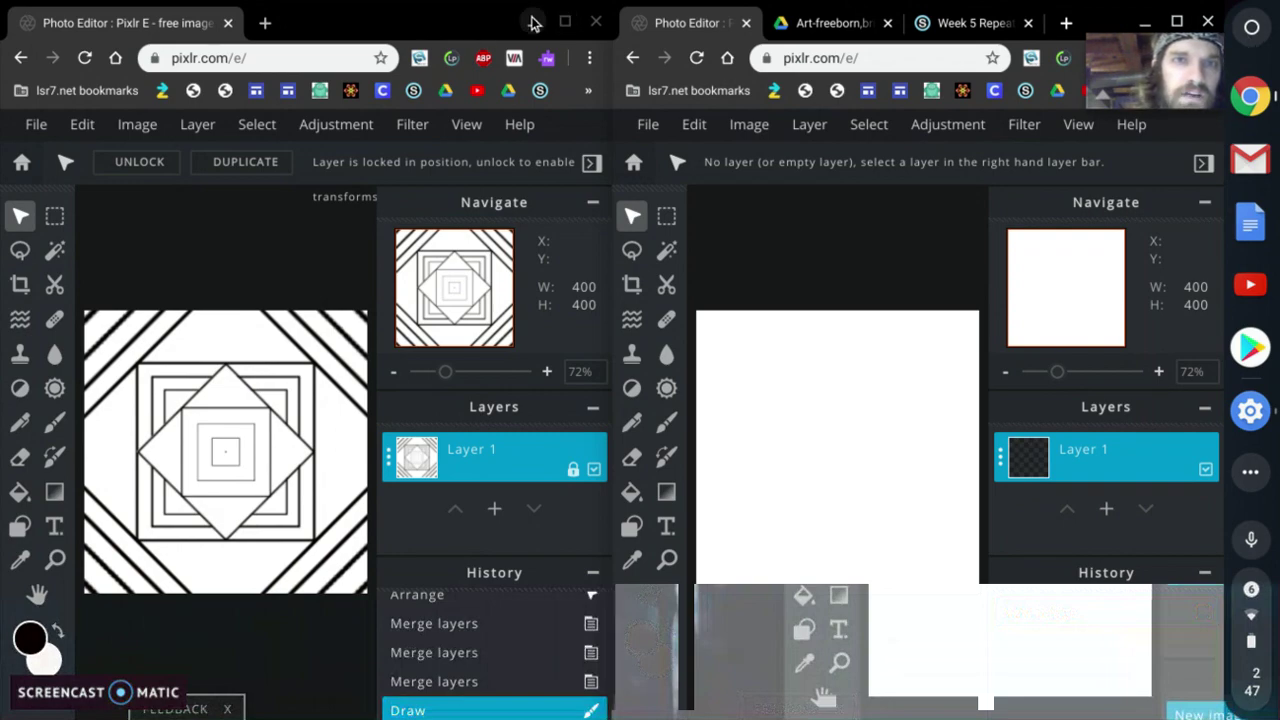
pyautogui.click(564, 22)
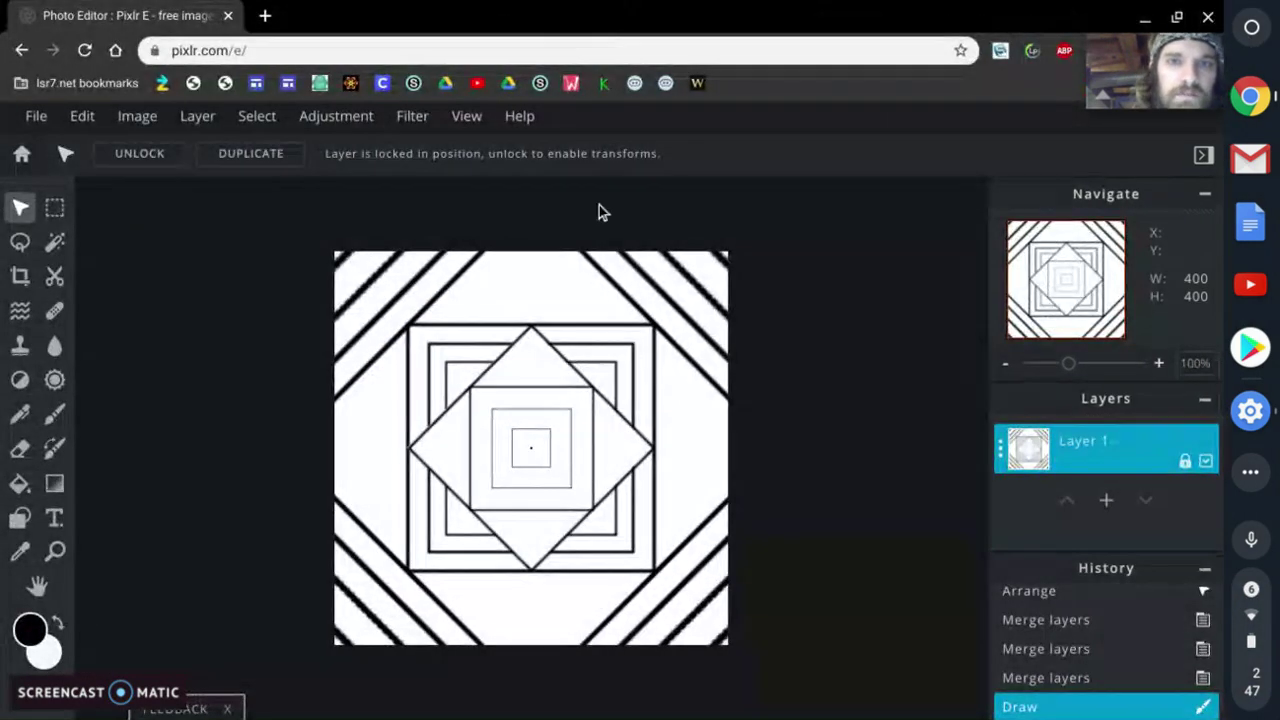
# - Set the zoom of the finished square-and-diamond tile to 135%
pyautogui.scroll(2, 774, 398)
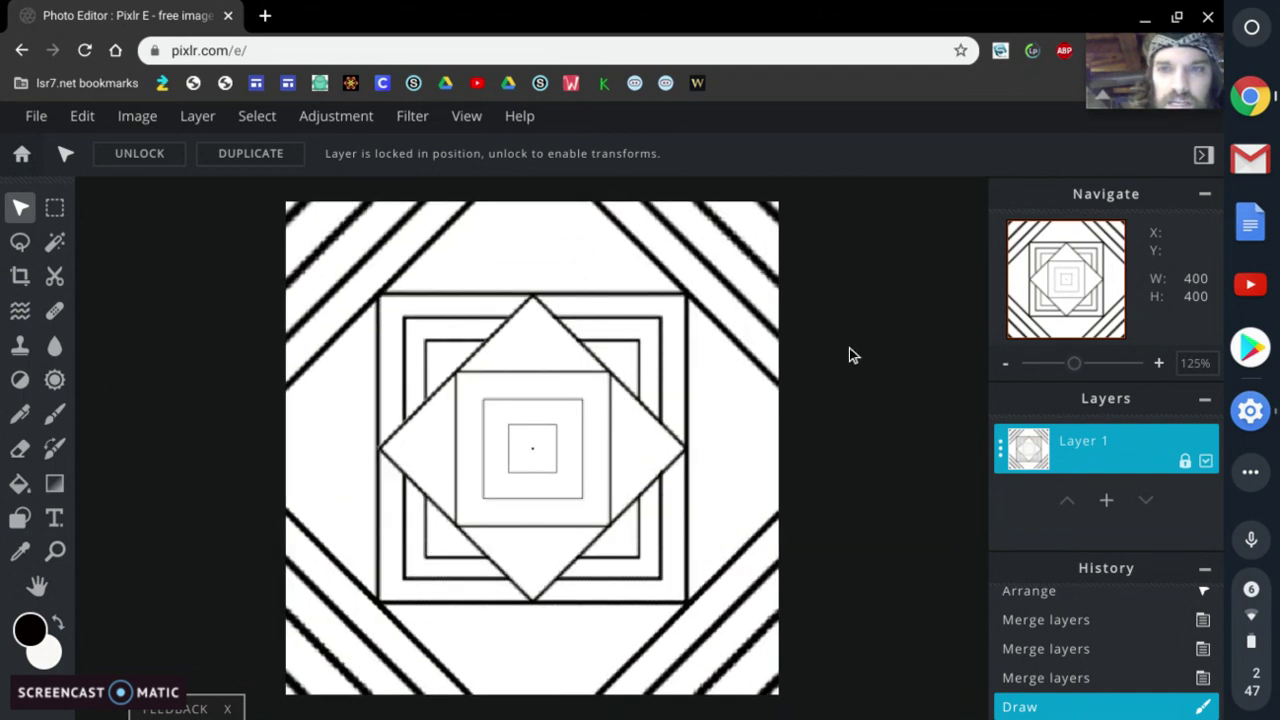
pyautogui.scroll(1, 849, 349)
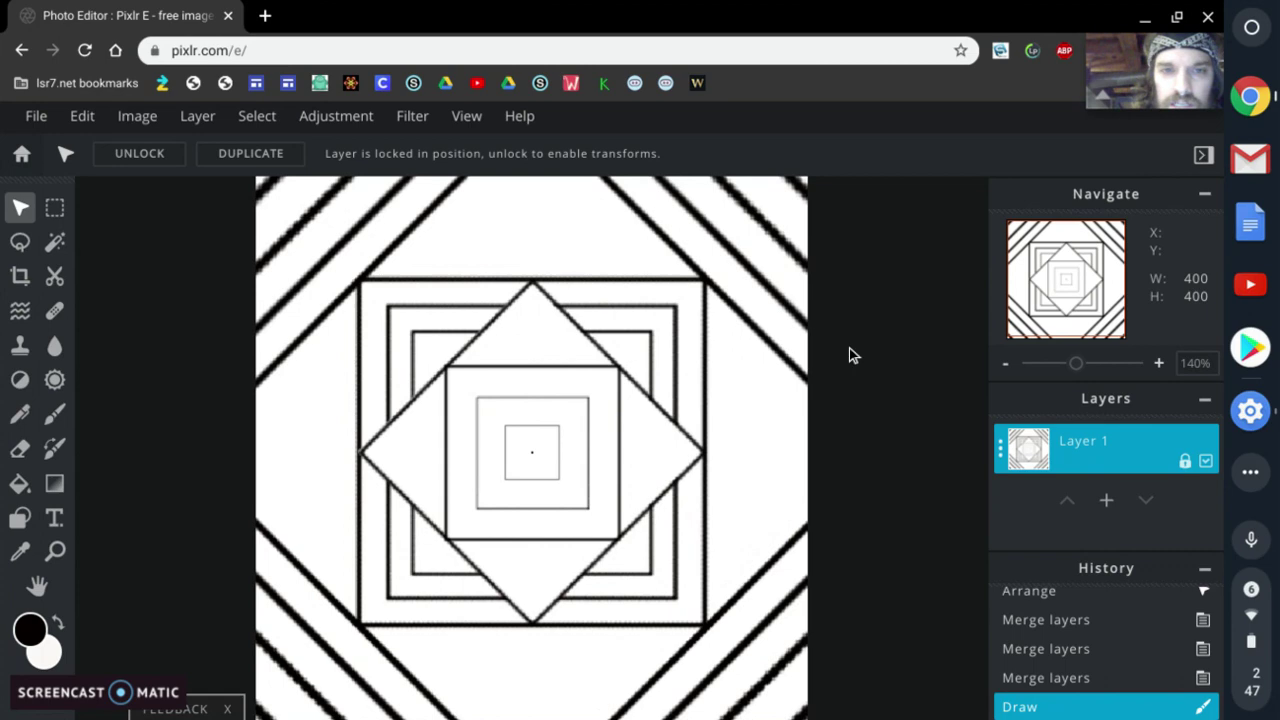
pyautogui.scroll(-1, 849, 355)
pyautogui.scroll(1, 849, 350)
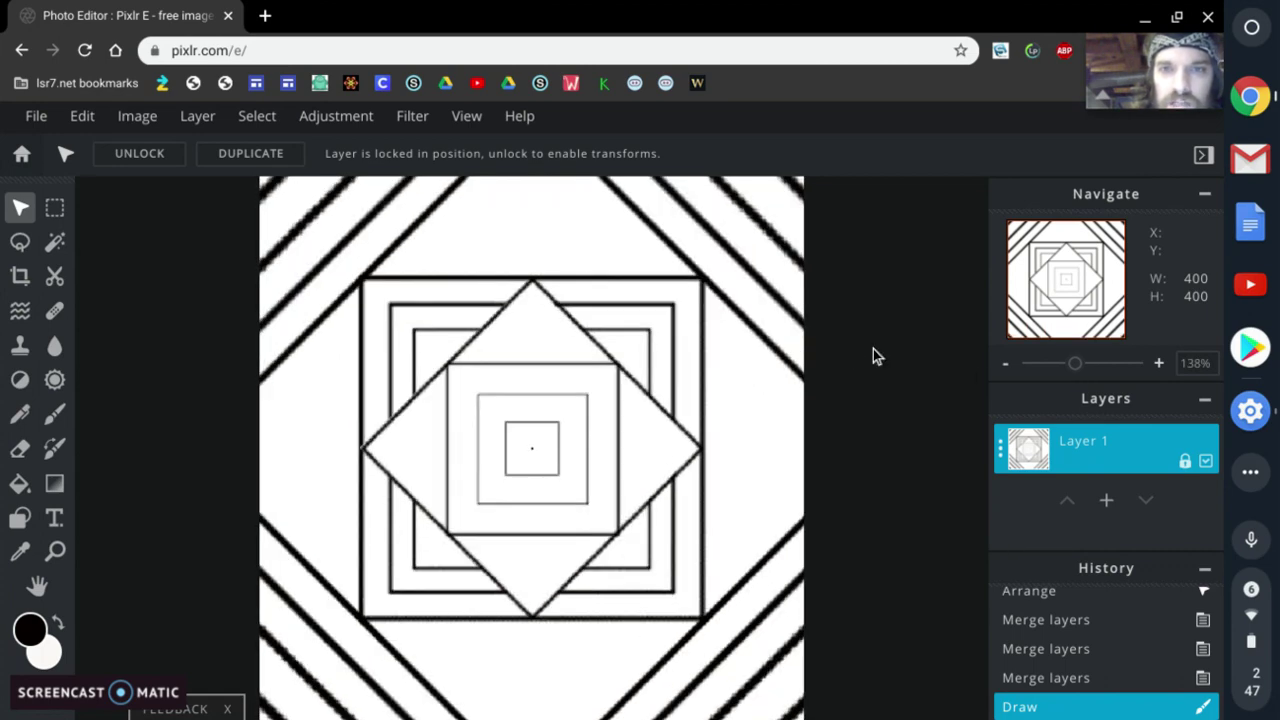
pyautogui.click(1198, 363)
pyautogui.doubleClick(1198, 363)
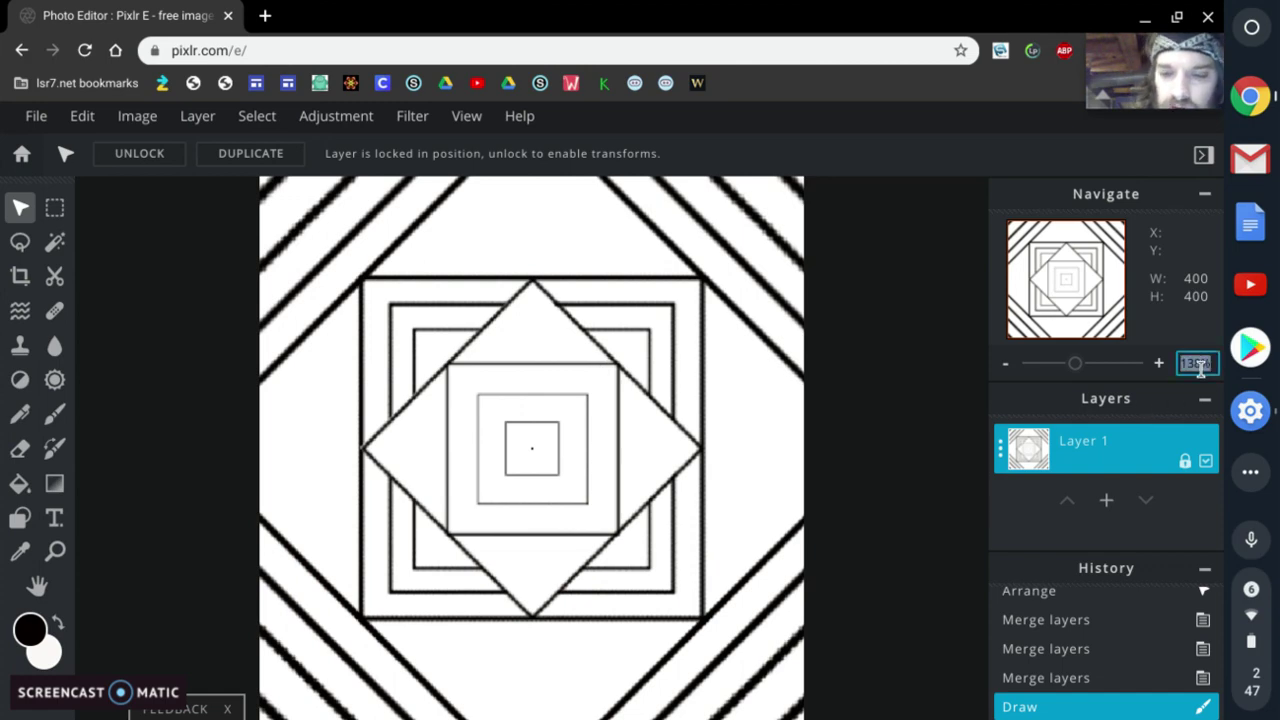
pyautogui.write('135')
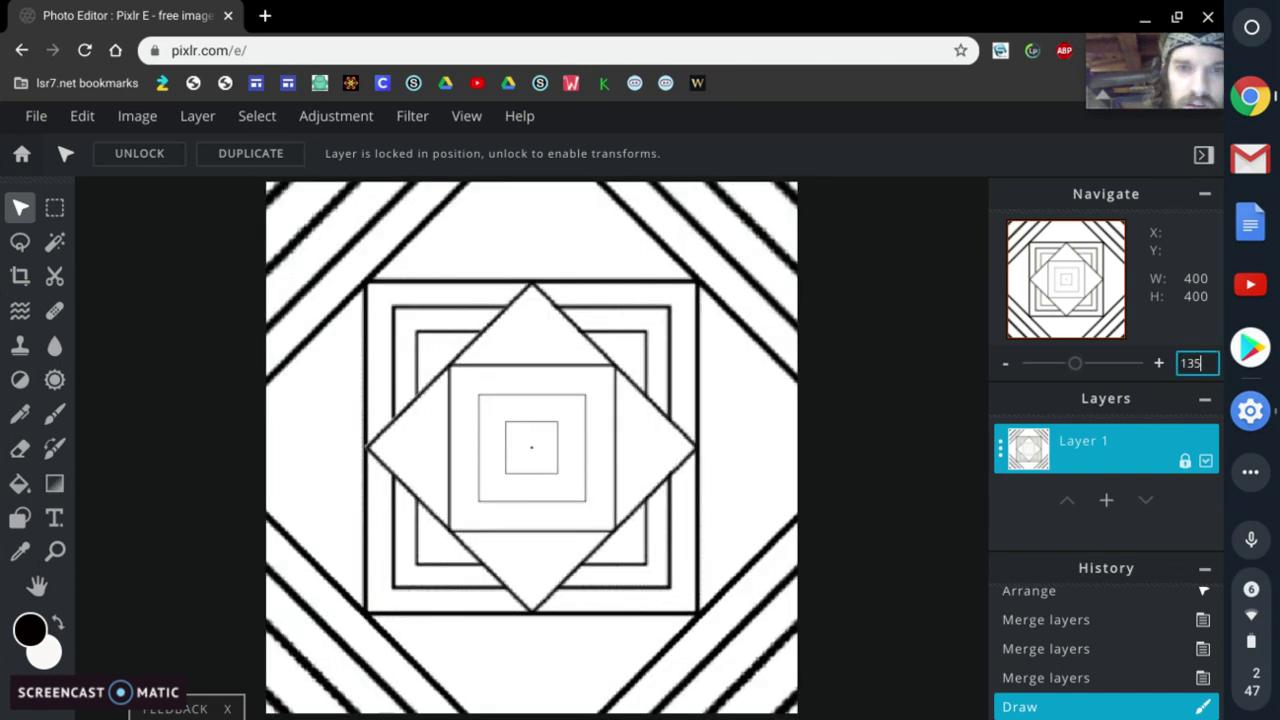
pyautogui.click(822, 200)
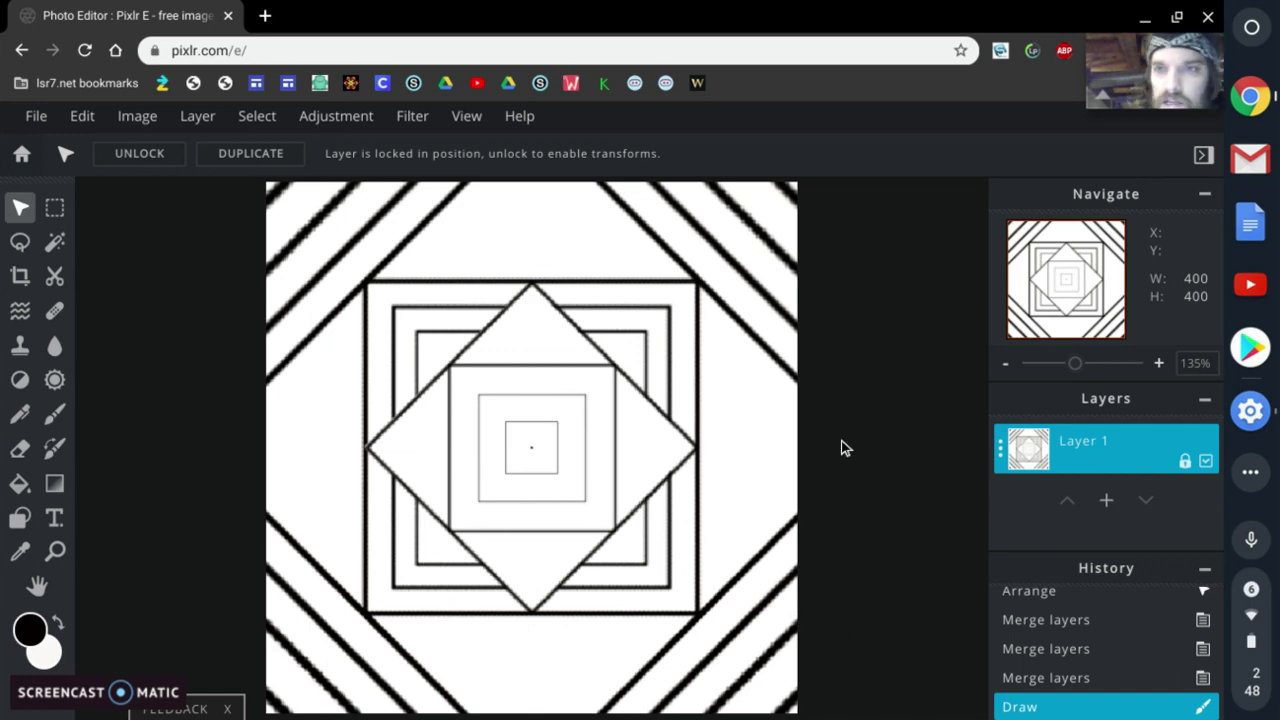
# - Select the finished tile's upper-left quarter, about 200 × 200 px, with a rectangular marquee and copy it
pyautogui.click(56, 218)
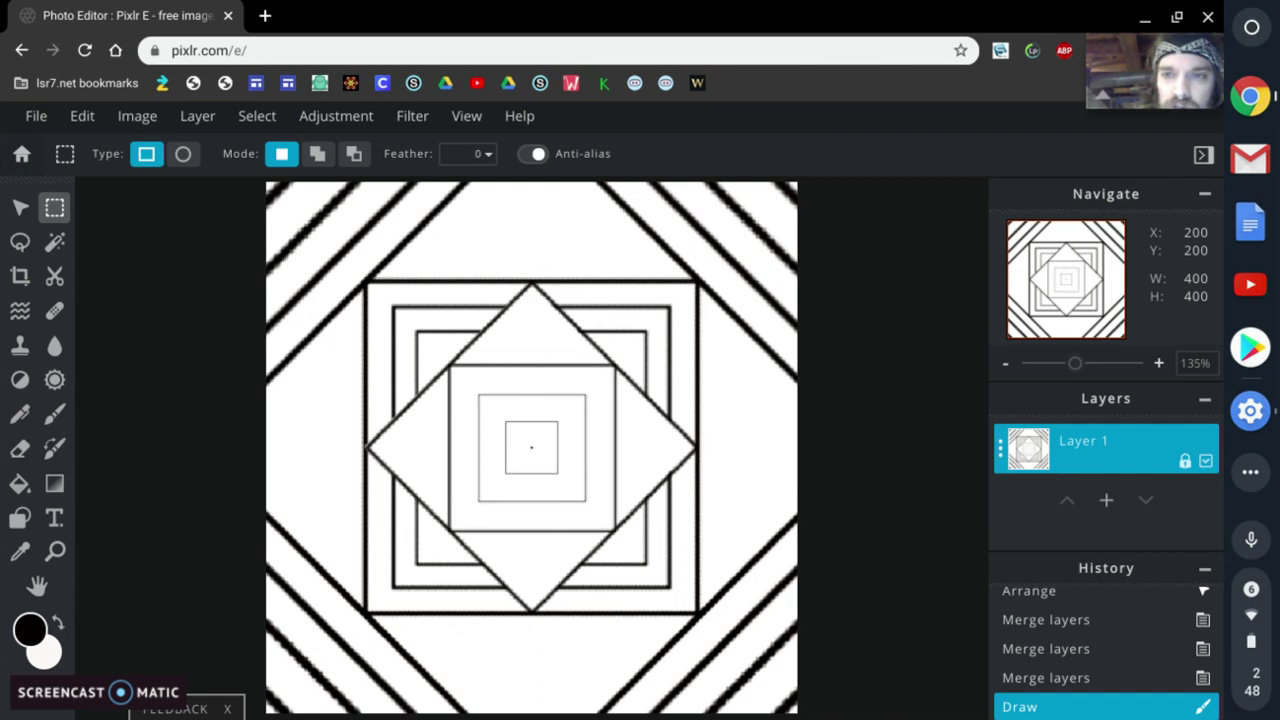
pyautogui.moveTo(533, 449); pyautogui.dragTo(264, 180)
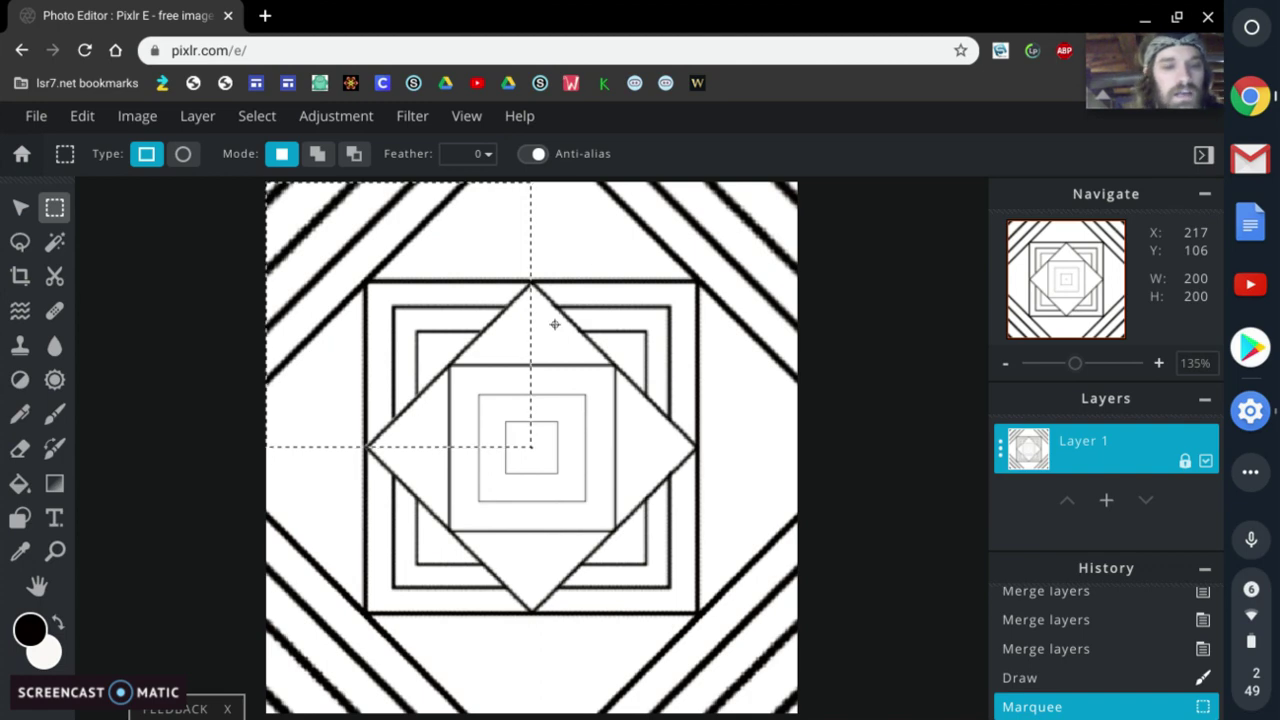
pyautogui.press('alt')
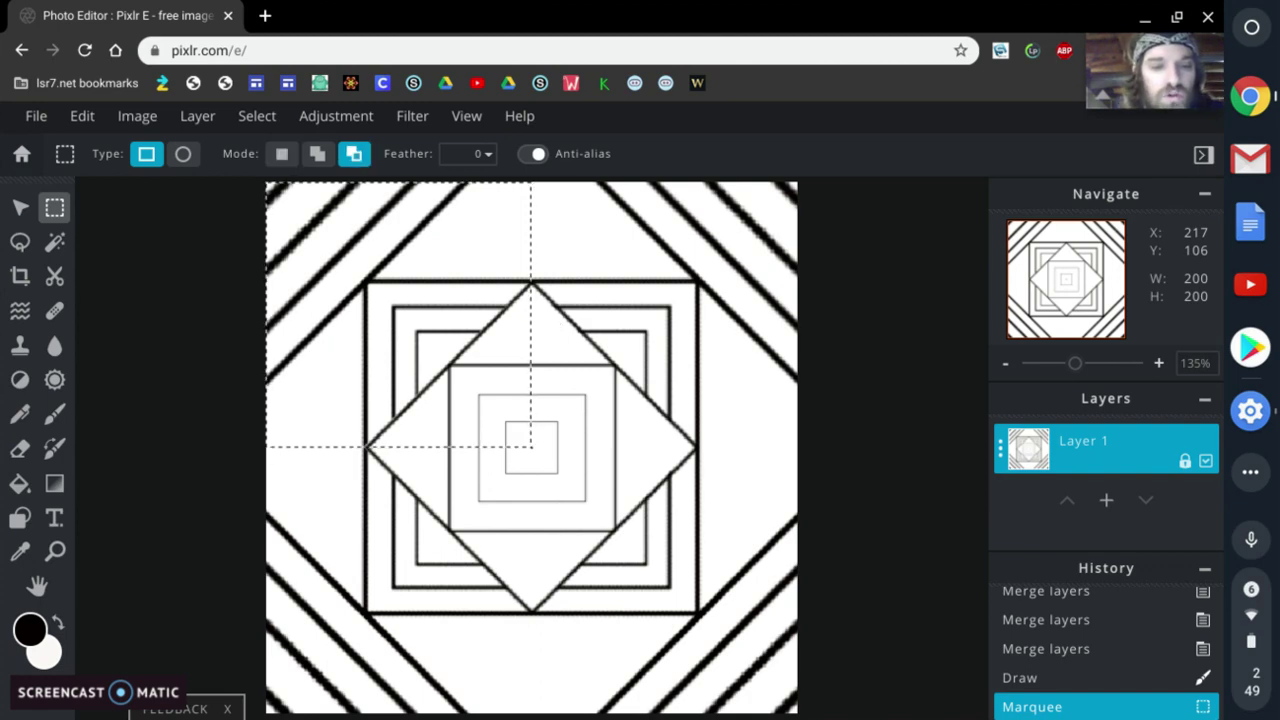
pyautogui.hotkey('ctrl', 'c')
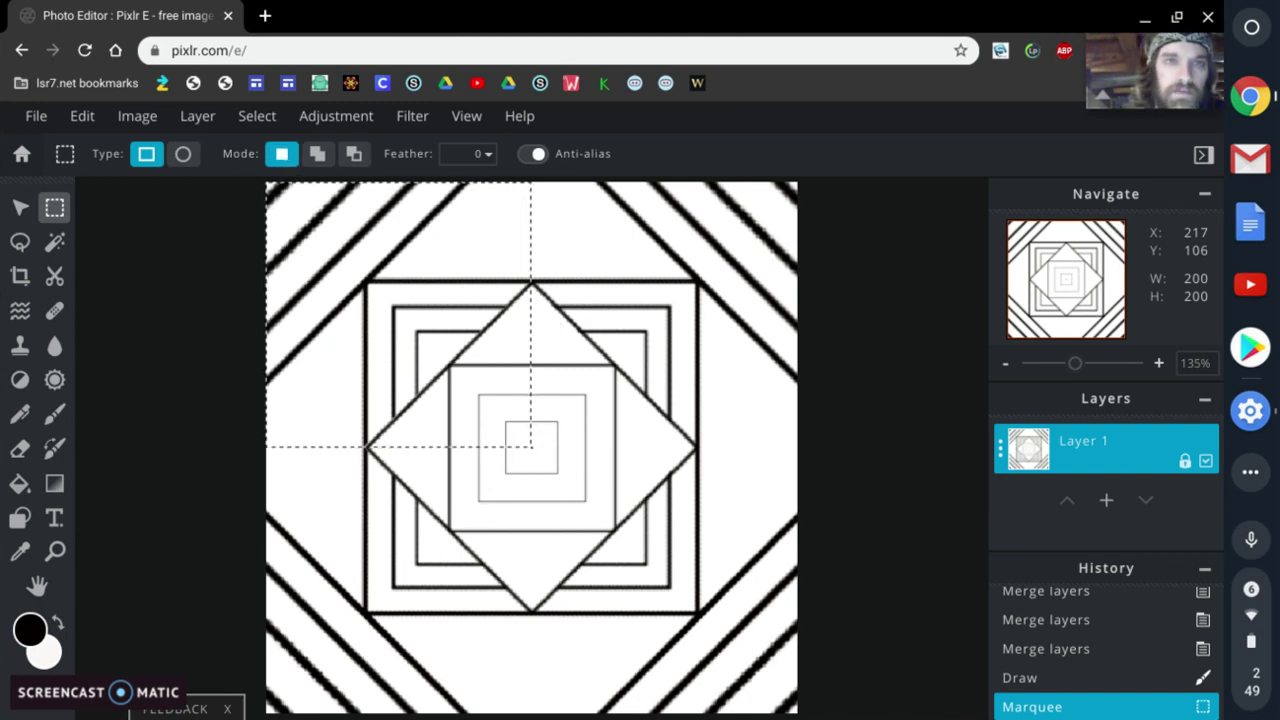
# - Restore the side-by-side windows and paste the copied upper-left quarter into the new image's lower-right corner, at left 200, top 200
pyautogui.moveTo(143, 19)
pyautogui.mouseDown()
pyautogui.moveTo(157, 23)
pyautogui.moveTo(143, 34)
pyautogui.moveTo(145, 22)
pyautogui.mouseUp()
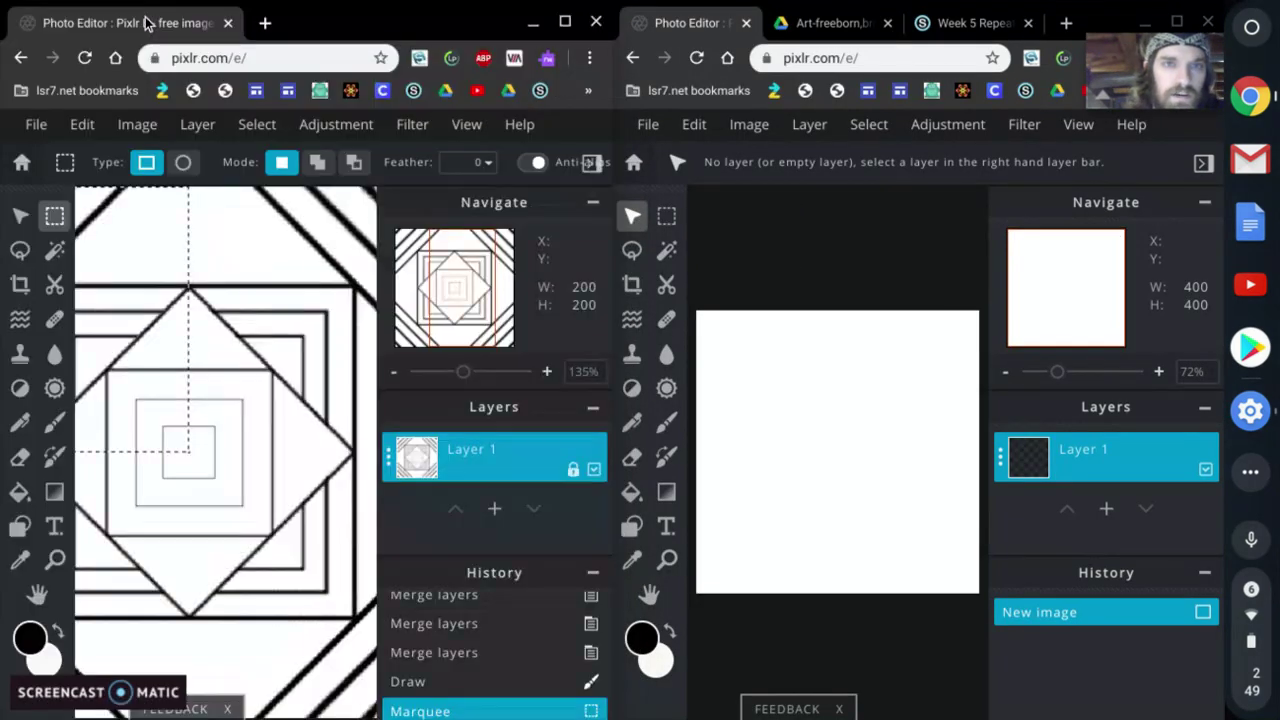
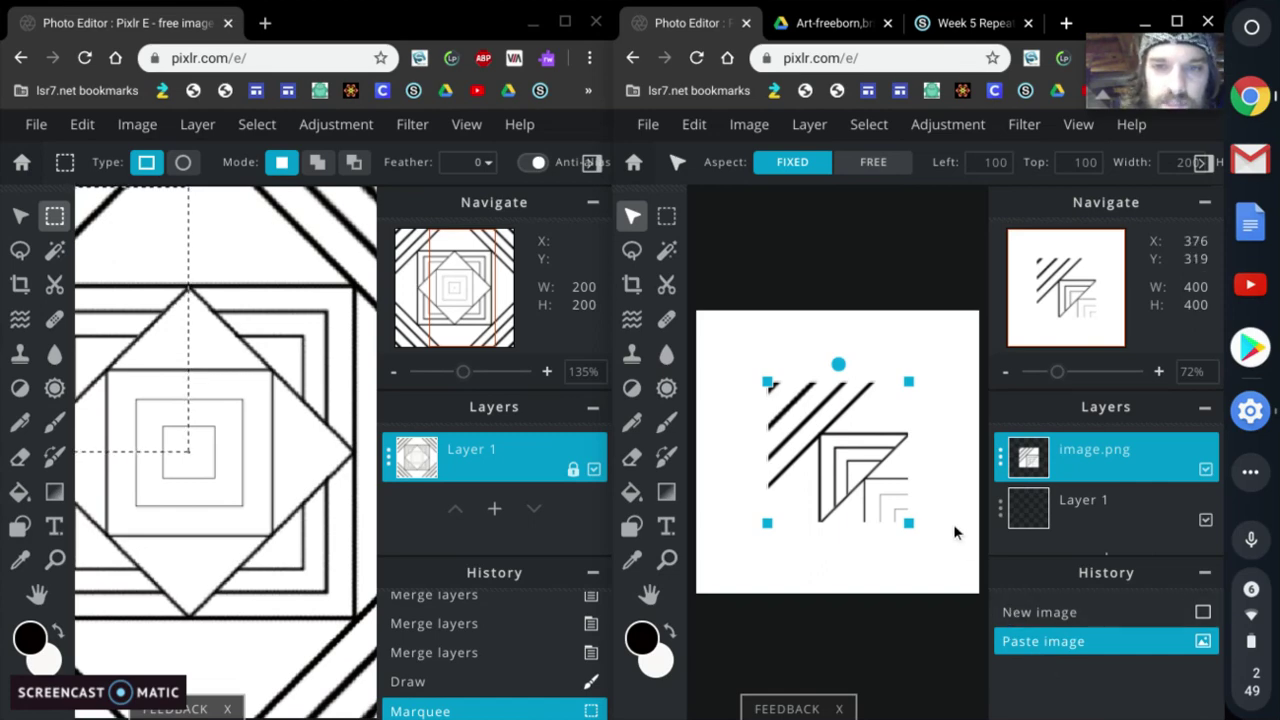
pyautogui.moveTo(827, 428); pyautogui.dragTo(894, 497)
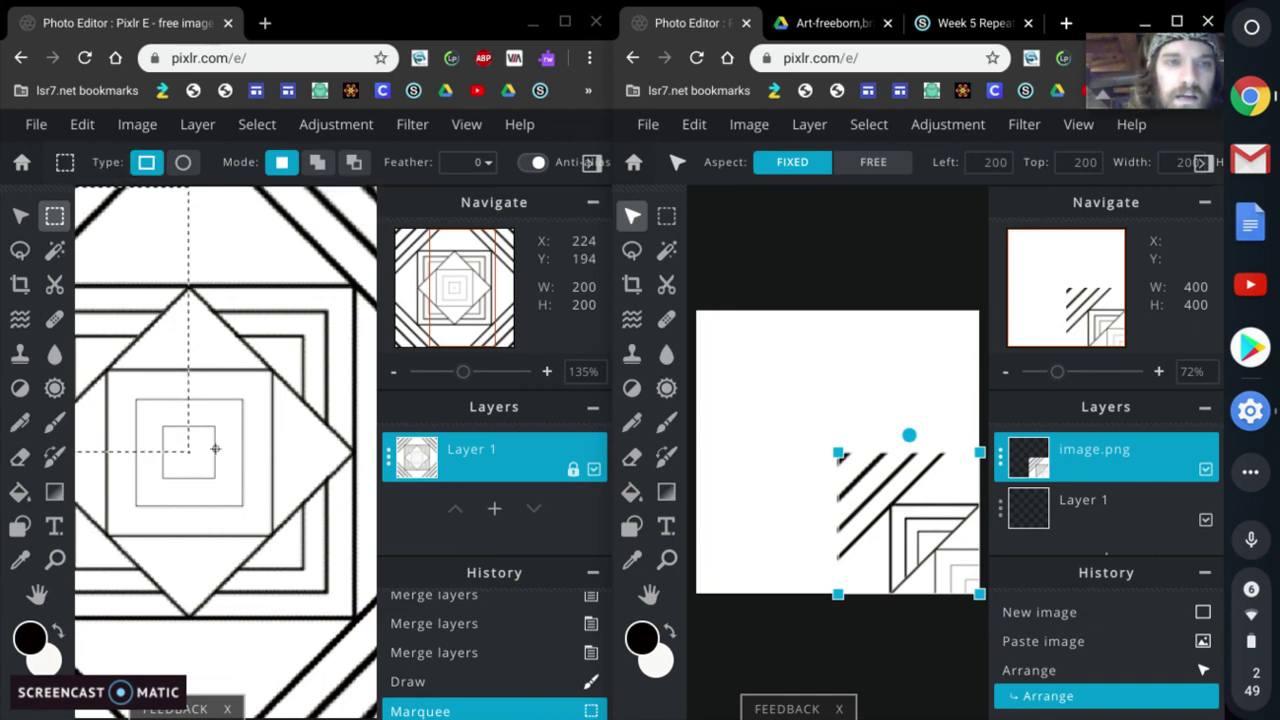
# - Copy the finished tile's upper-right 200 × 200 px quarter in its maximized window using a rectangular marquee, and restore the side-by-side view
pyautogui.click(565, 21)
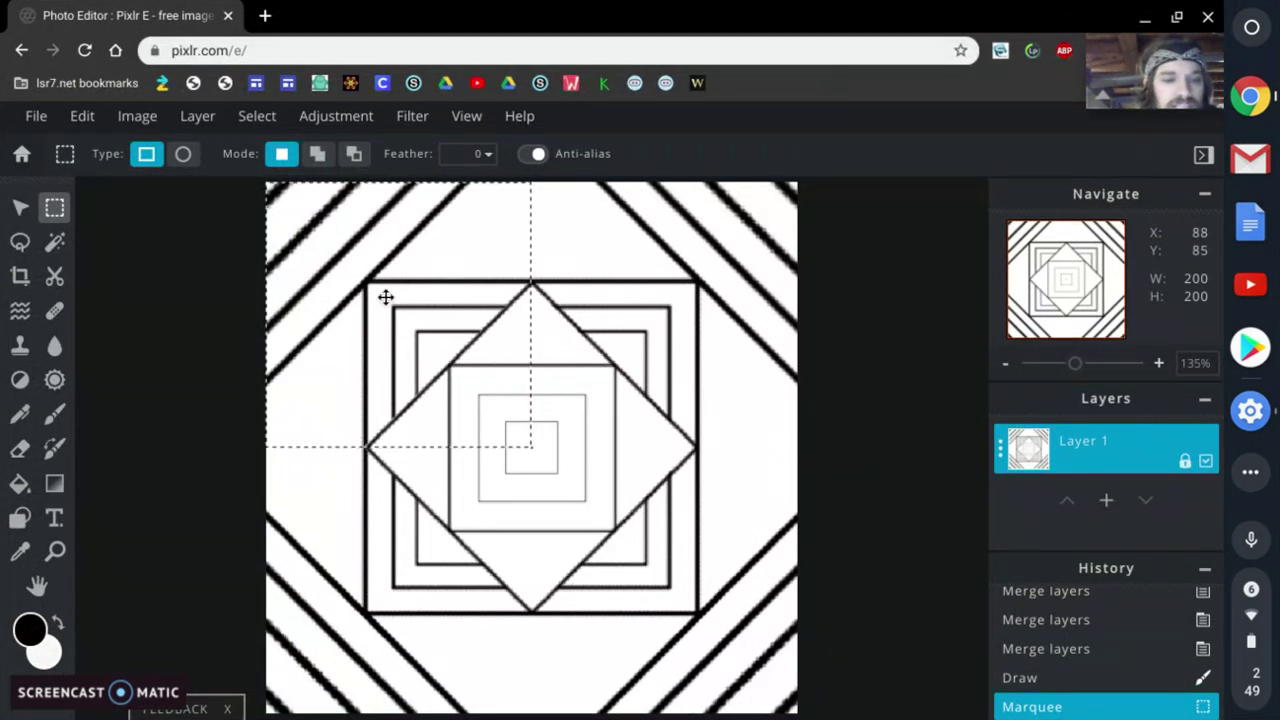
pyautogui.hotkey('ctrl', 'd')
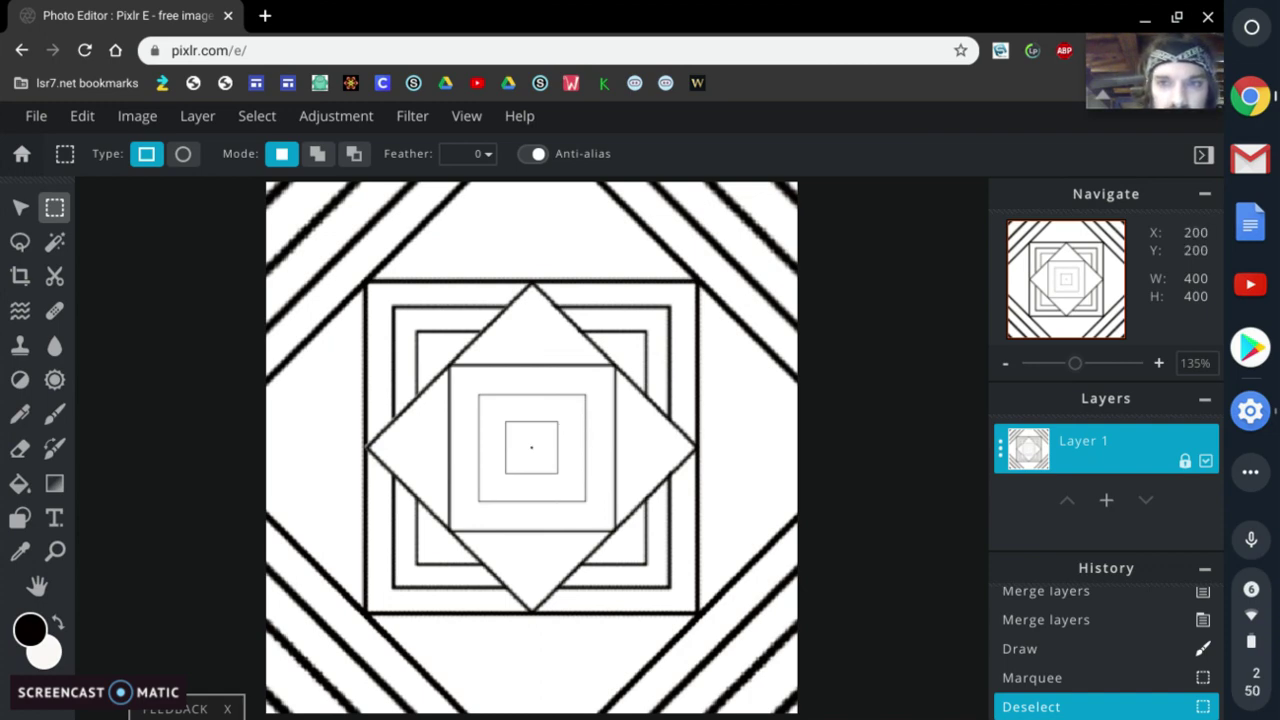
pyautogui.moveTo(533, 449); pyautogui.dragTo(802, 182)
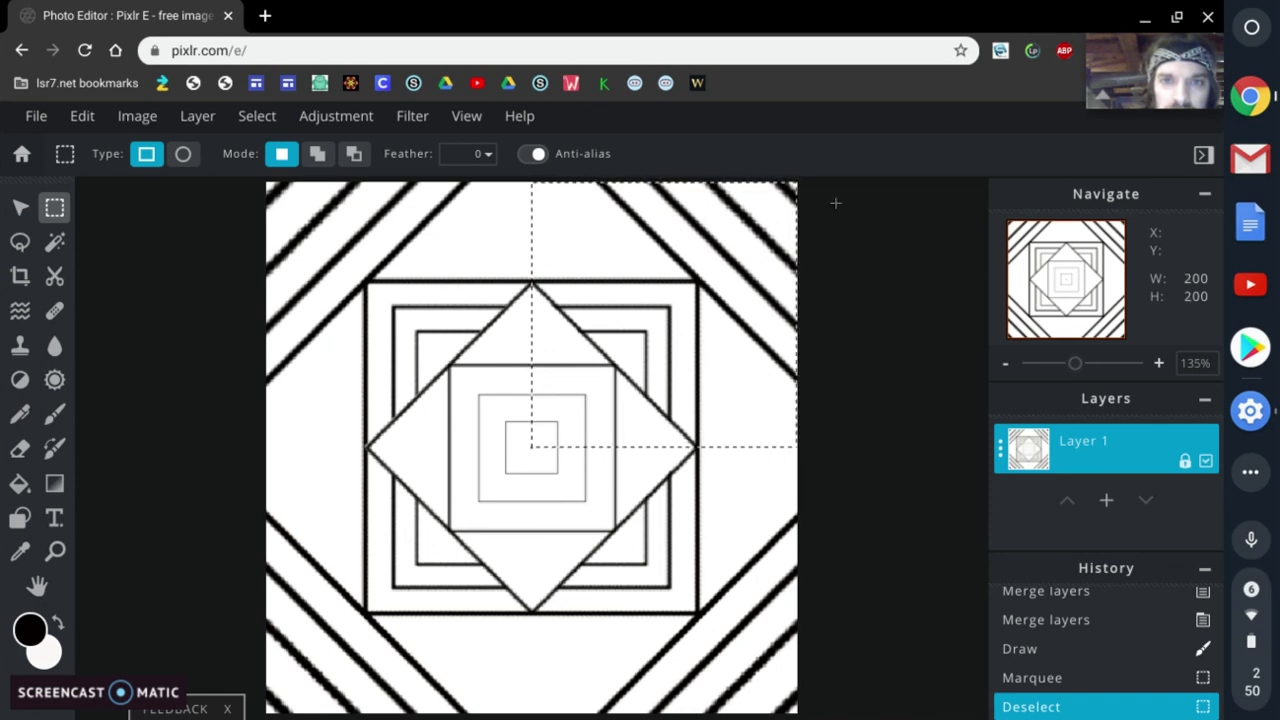
pyautogui.press('alt')
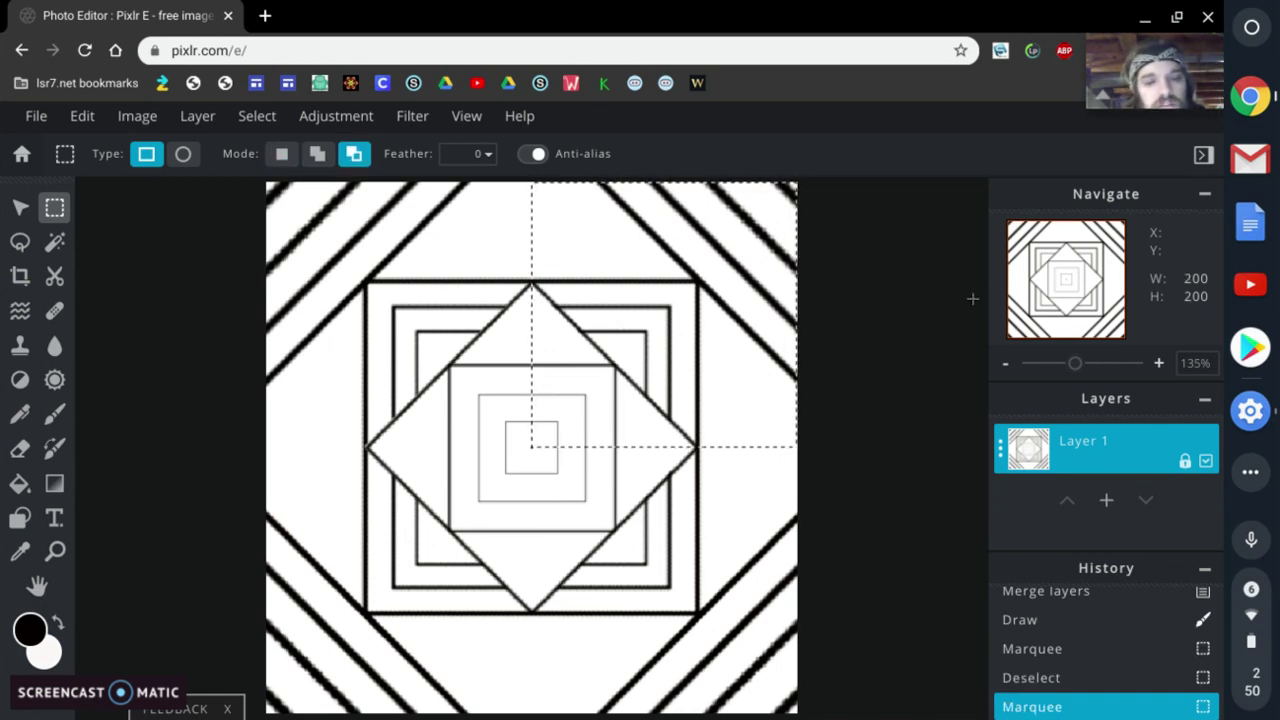
pyautogui.hotkey('ctrl', 'c')
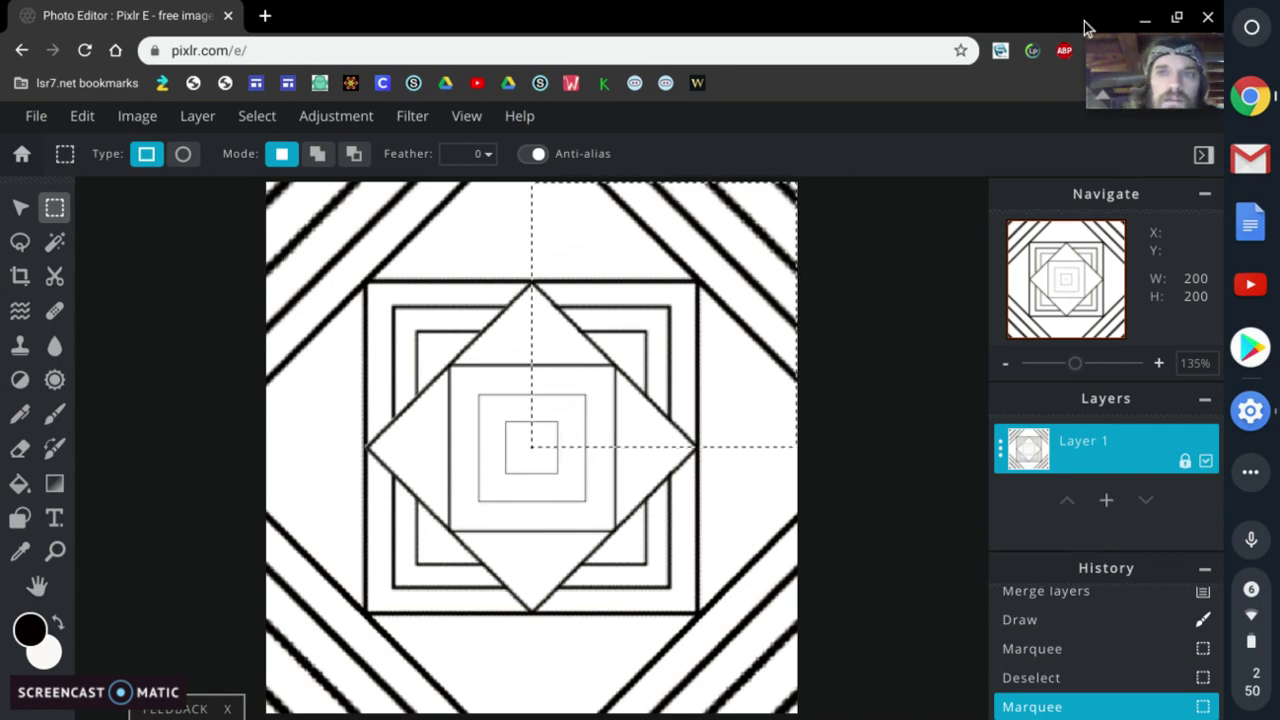
pyautogui.moveTo(150, 20)
pyautogui.mouseDown()
pyautogui.moveTo(157, 34)
pyautogui.moveTo(150, 22)
pyautogui.mouseUp()
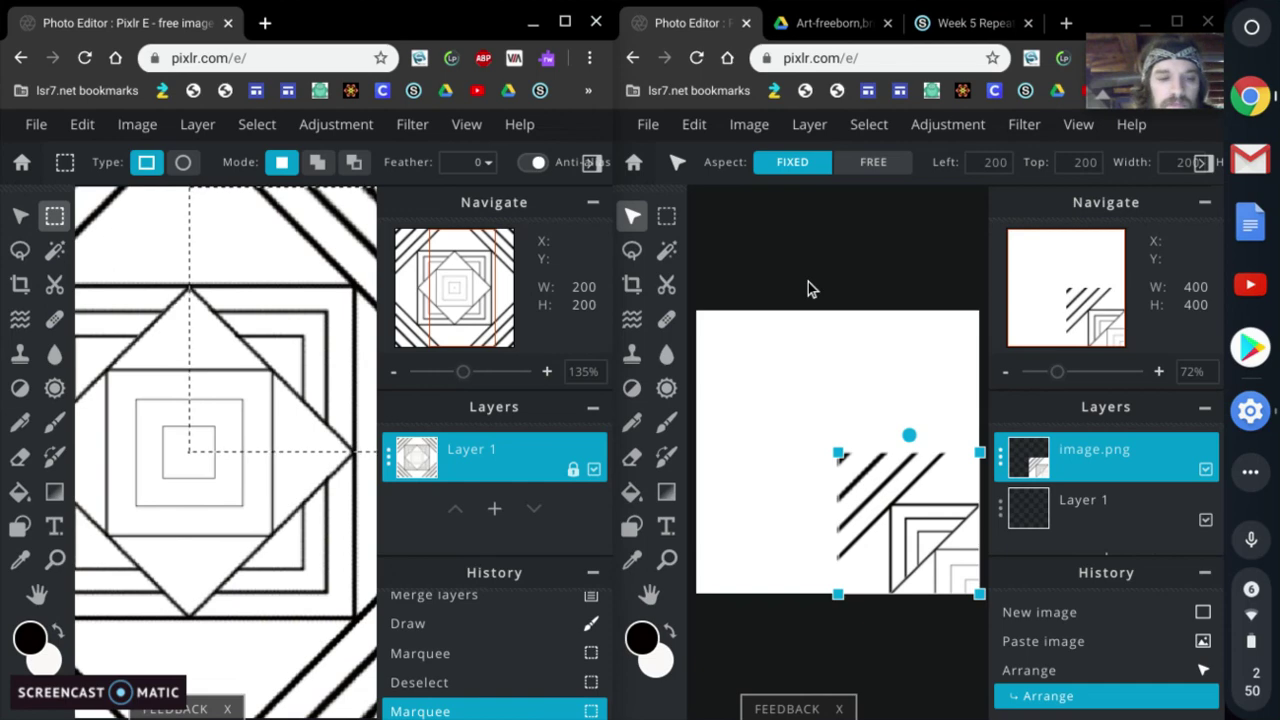
pyautogui.press('alt')
pyautogui.hotkey('ctrl', 'v')
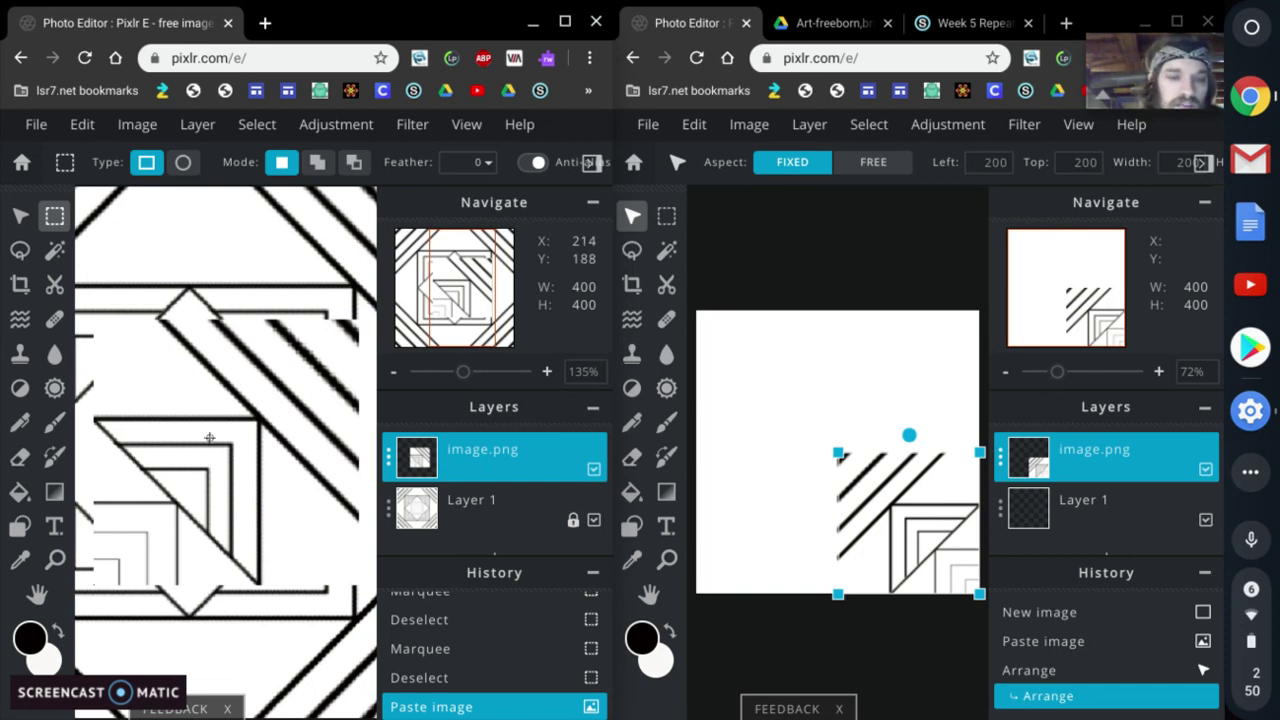
pyautogui.hotkey('ctrl', 'z')
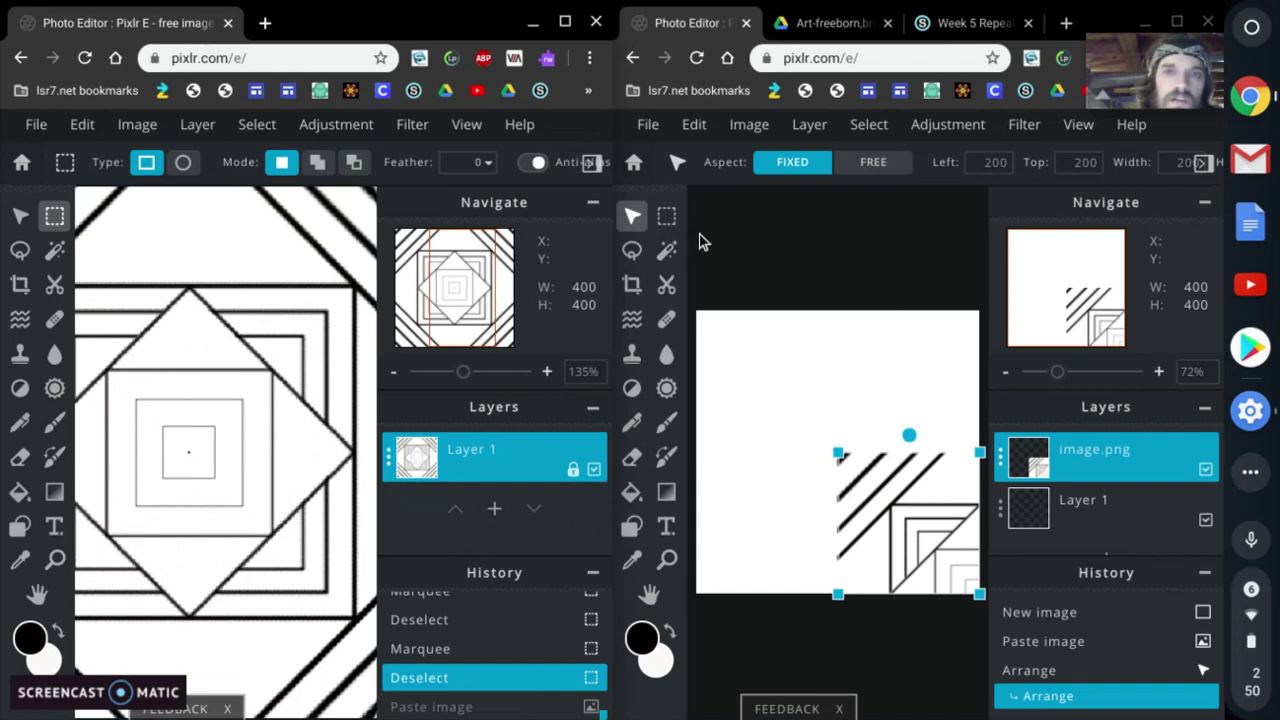
# - Paste the copied upper-right quarter into the new image and move it to the lower-left corner, at left 0, top 200
pyautogui.click(924, 252)
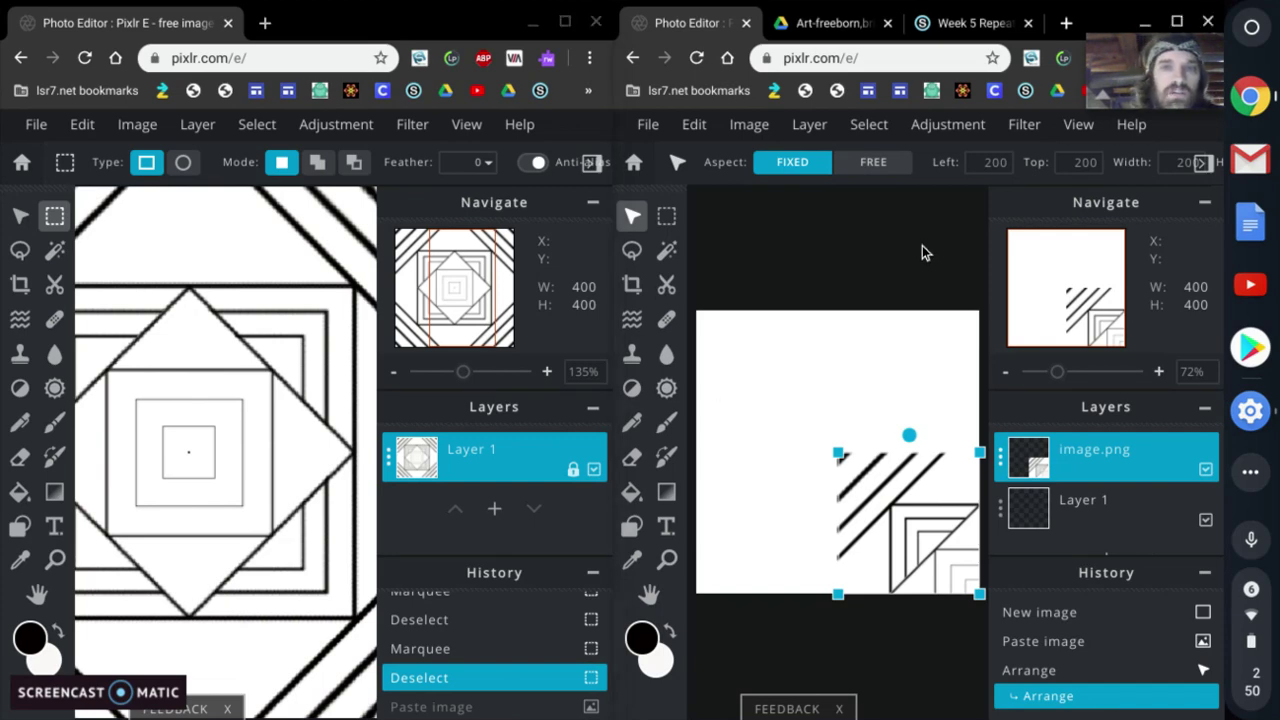
pyautogui.click(923, 246)
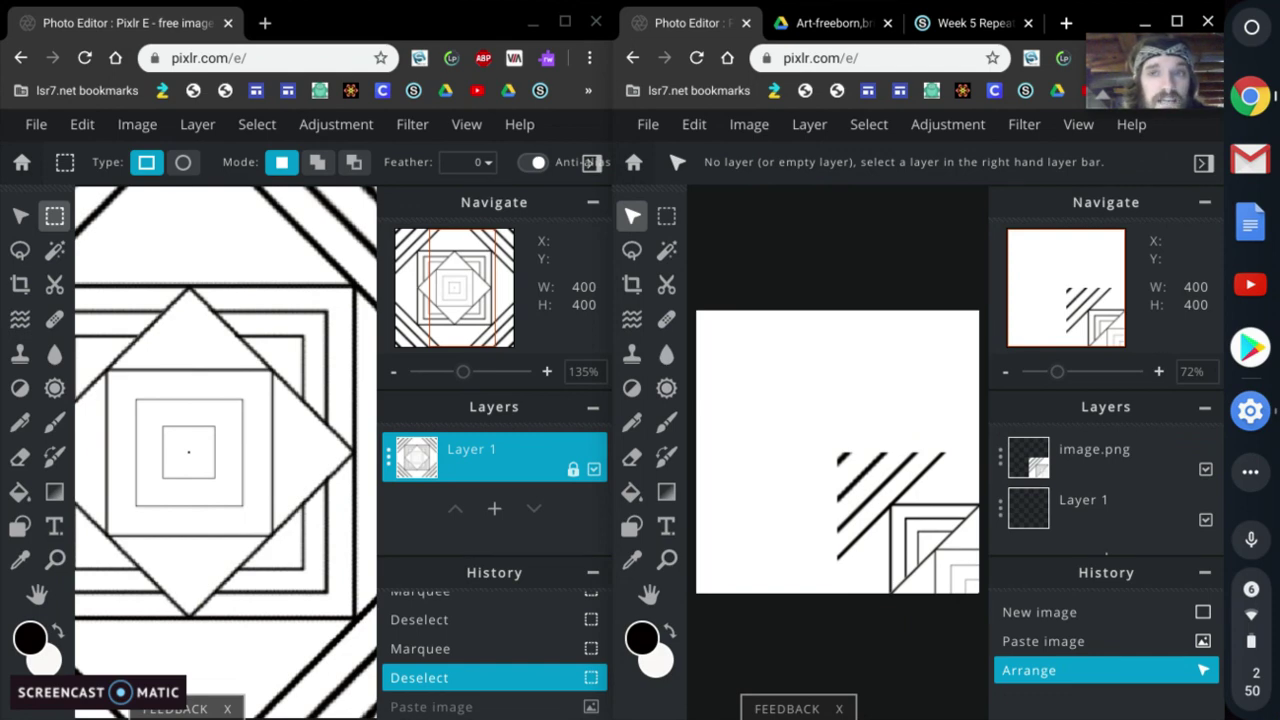
pyautogui.hotkey('ctrl', 'v')
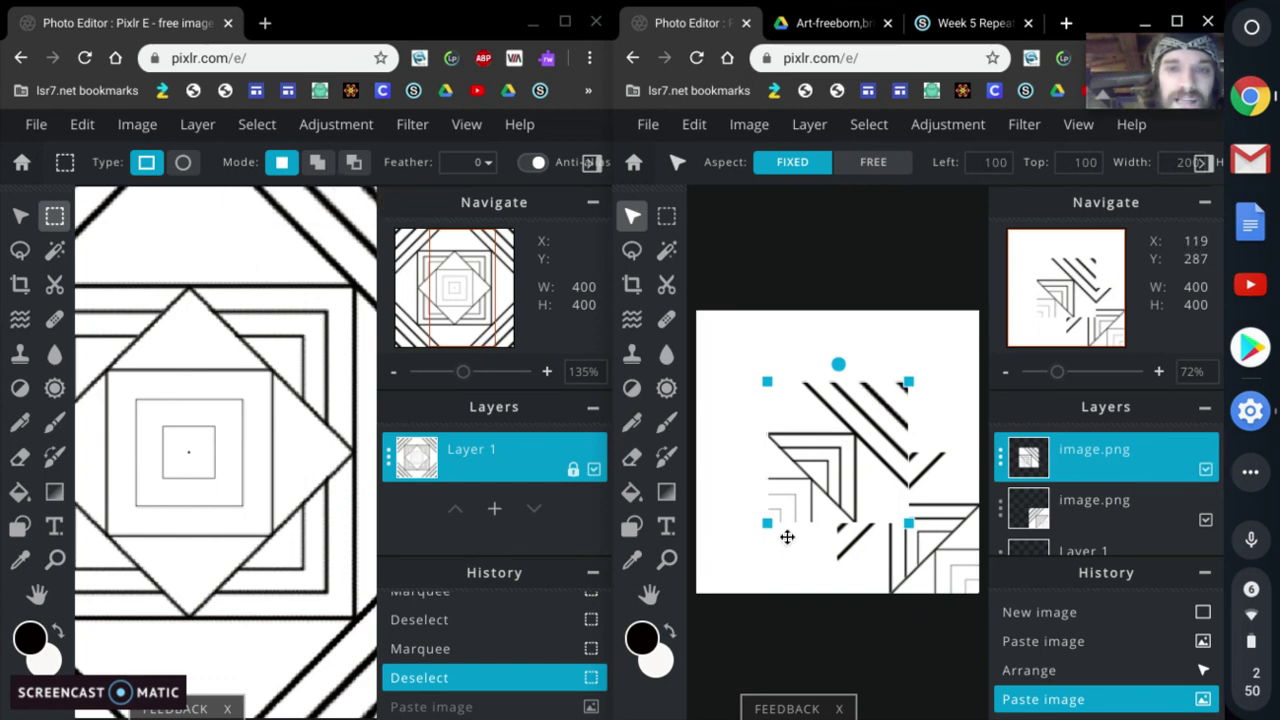
pyautogui.moveTo(866, 433); pyautogui.dragTo(801, 502)
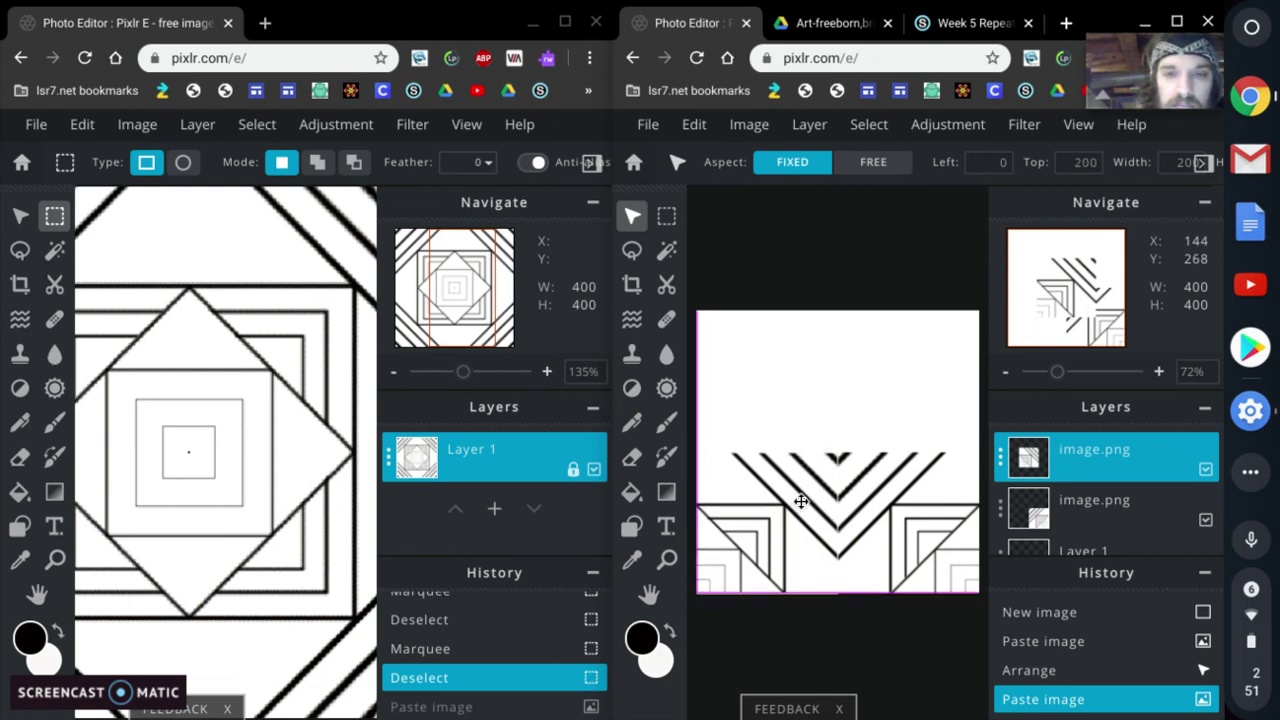
pyautogui.moveTo(801, 502); pyautogui.dragTo(801, 503)
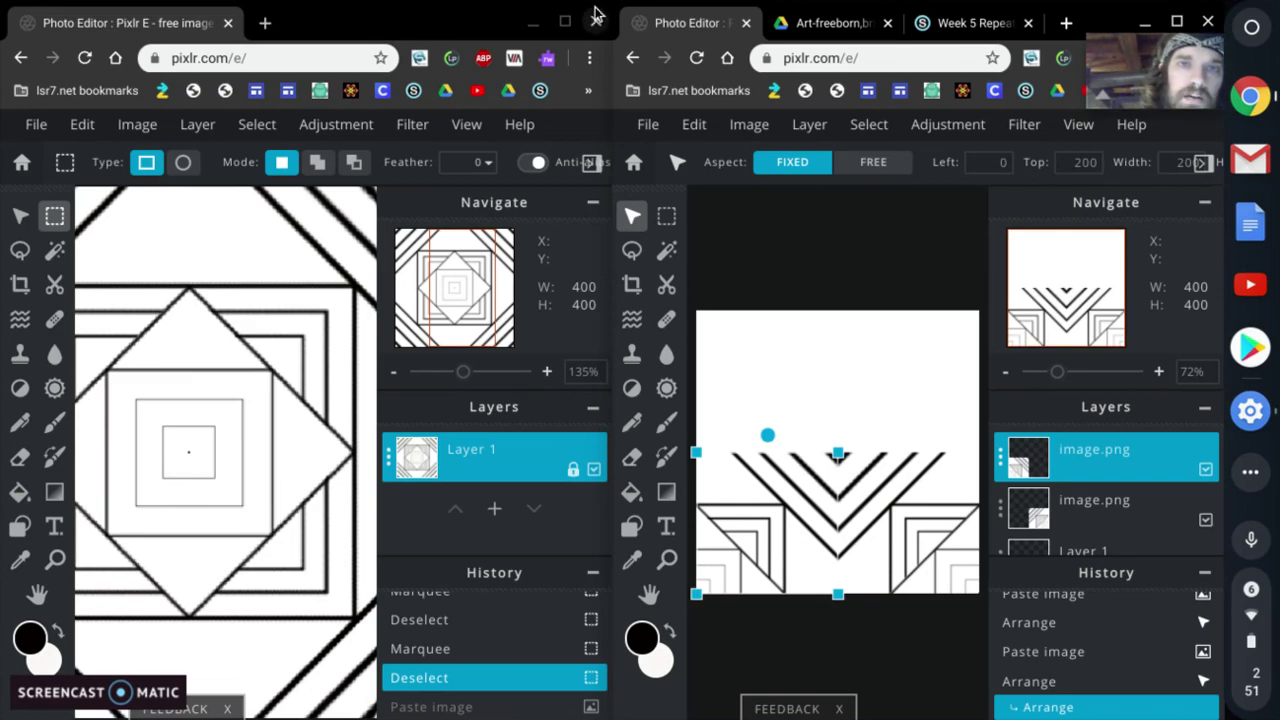
# - Copy the finished tile's lower-left 200 × 200 px quarter in its maximized window using a rectangular marquee, and restore the side-by-side view
pyautogui.click(567, 22)
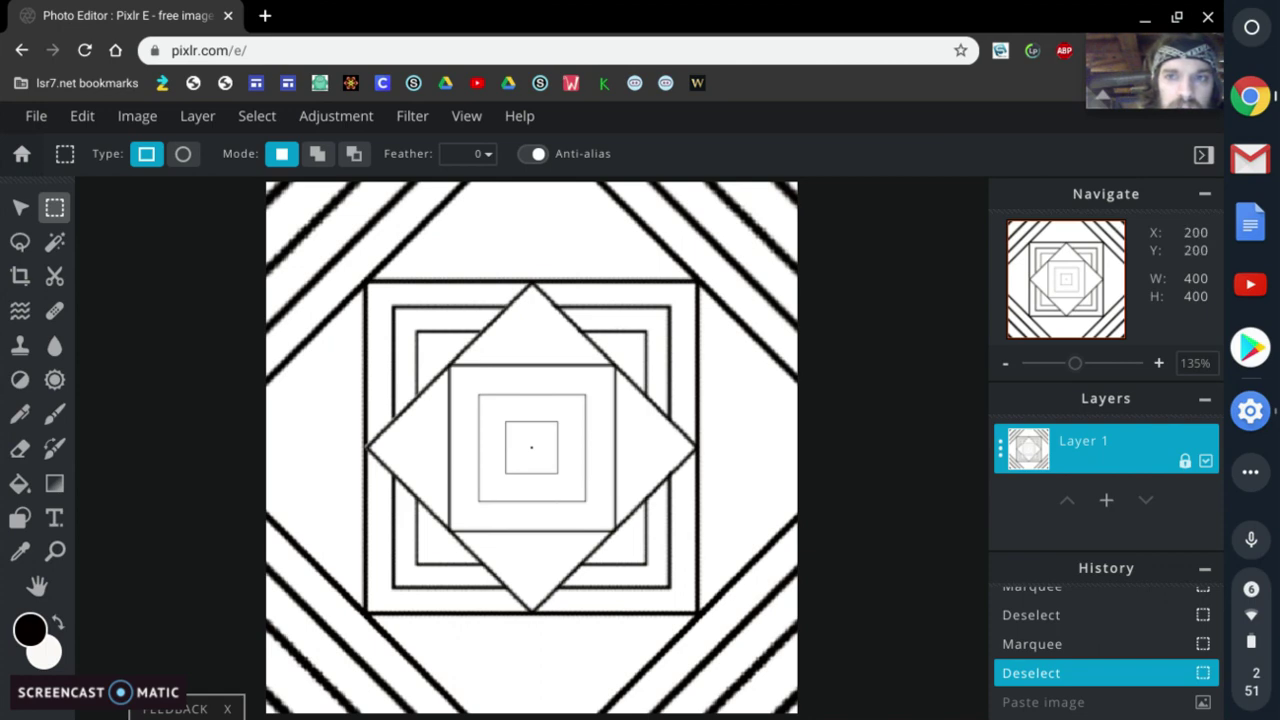
pyautogui.moveTo(532, 449); pyautogui.dragTo(258, 715)
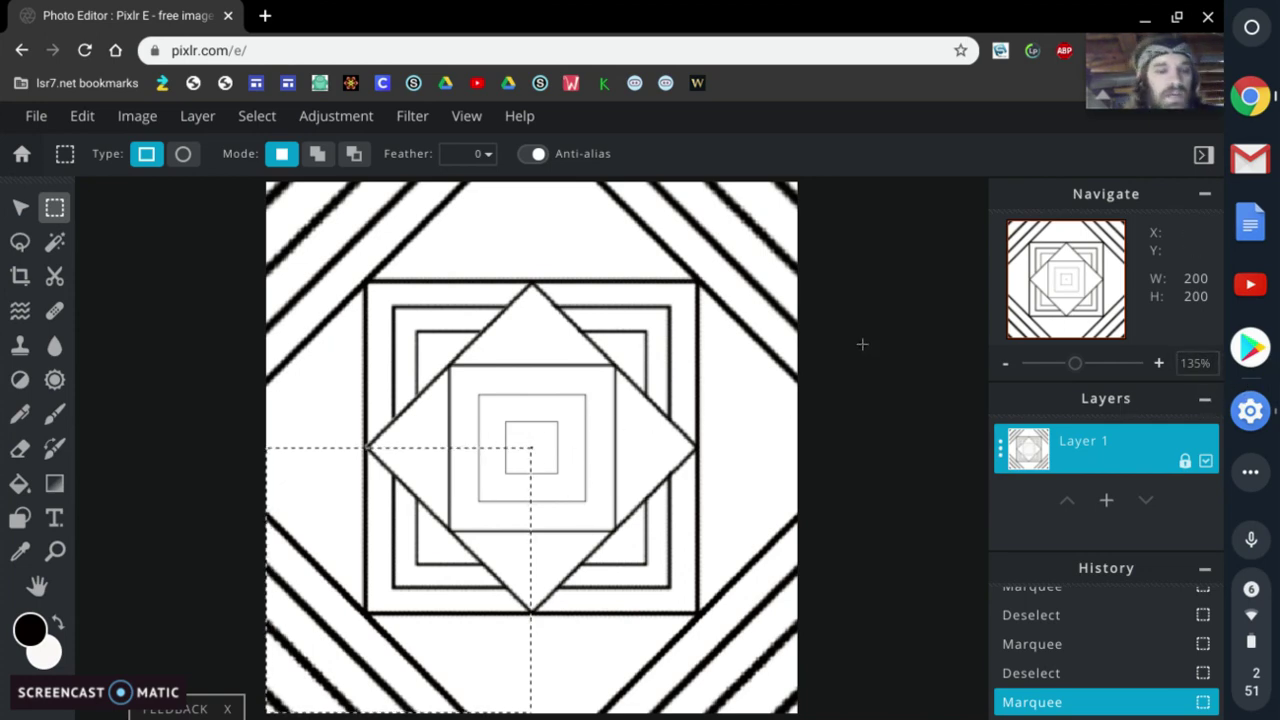
pyautogui.press('alt')
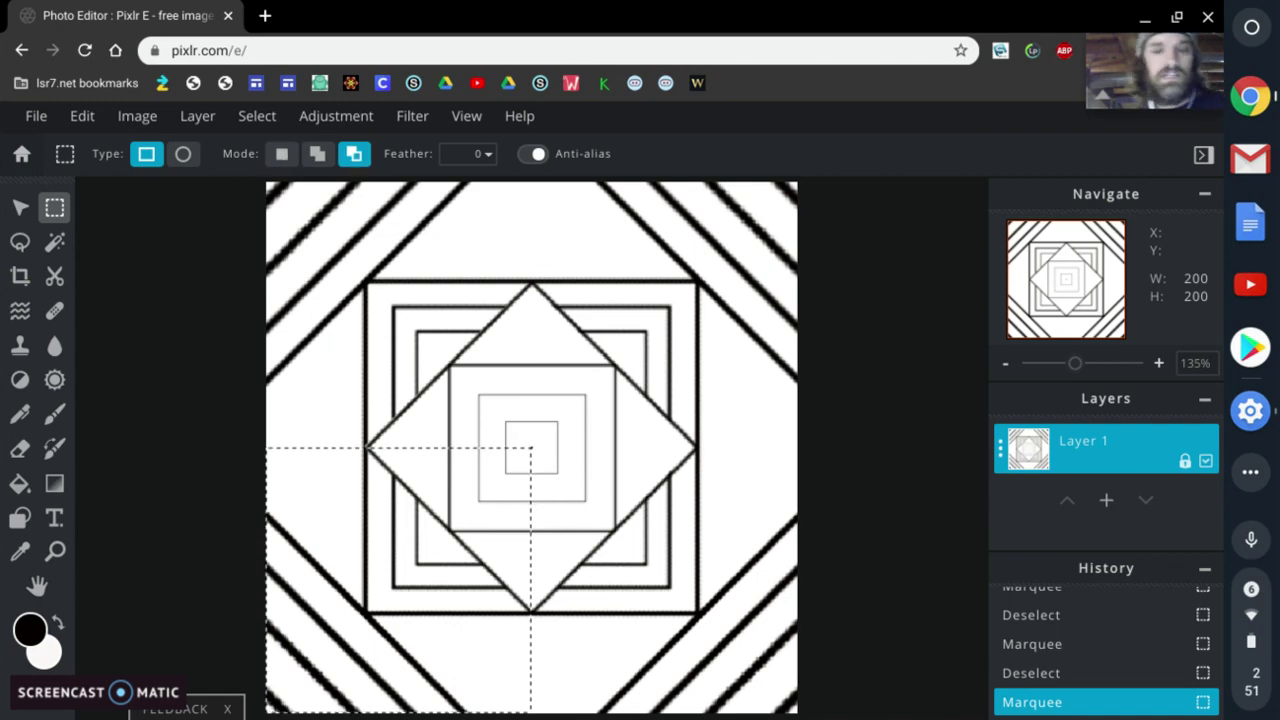
pyautogui.hotkey('ctrl', 'c')
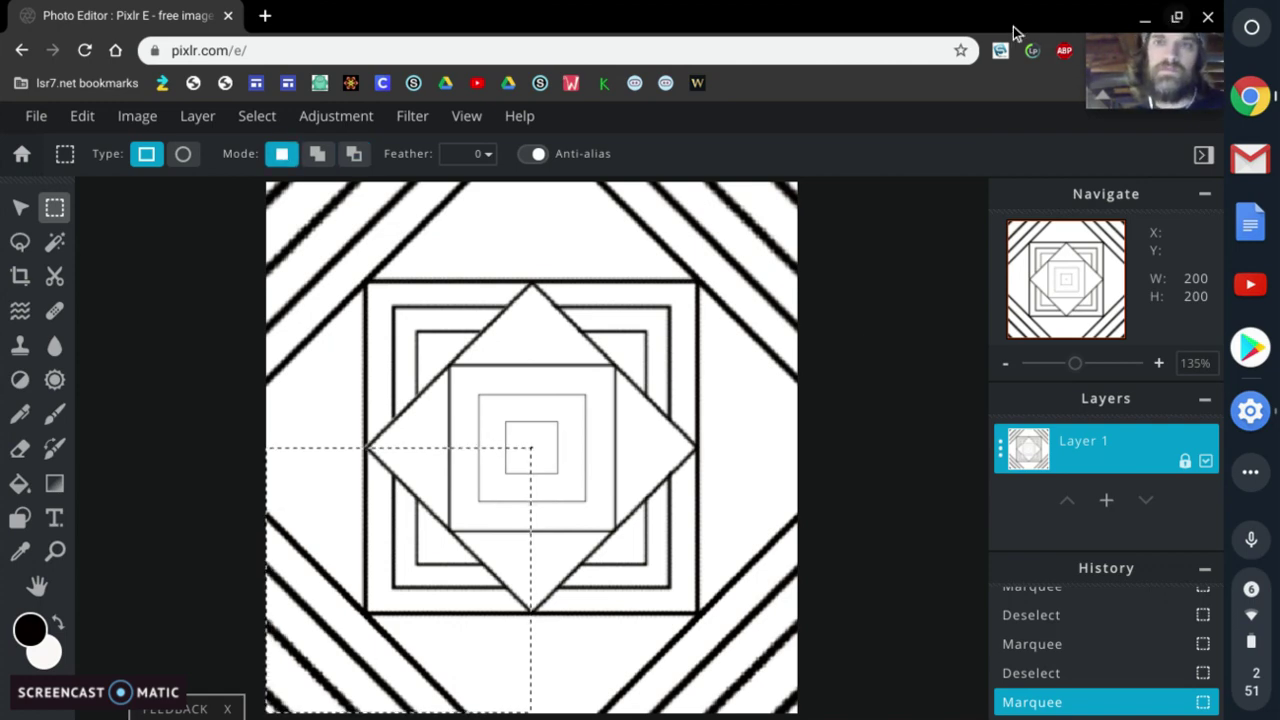
pyautogui.doubleClick(183, 29)
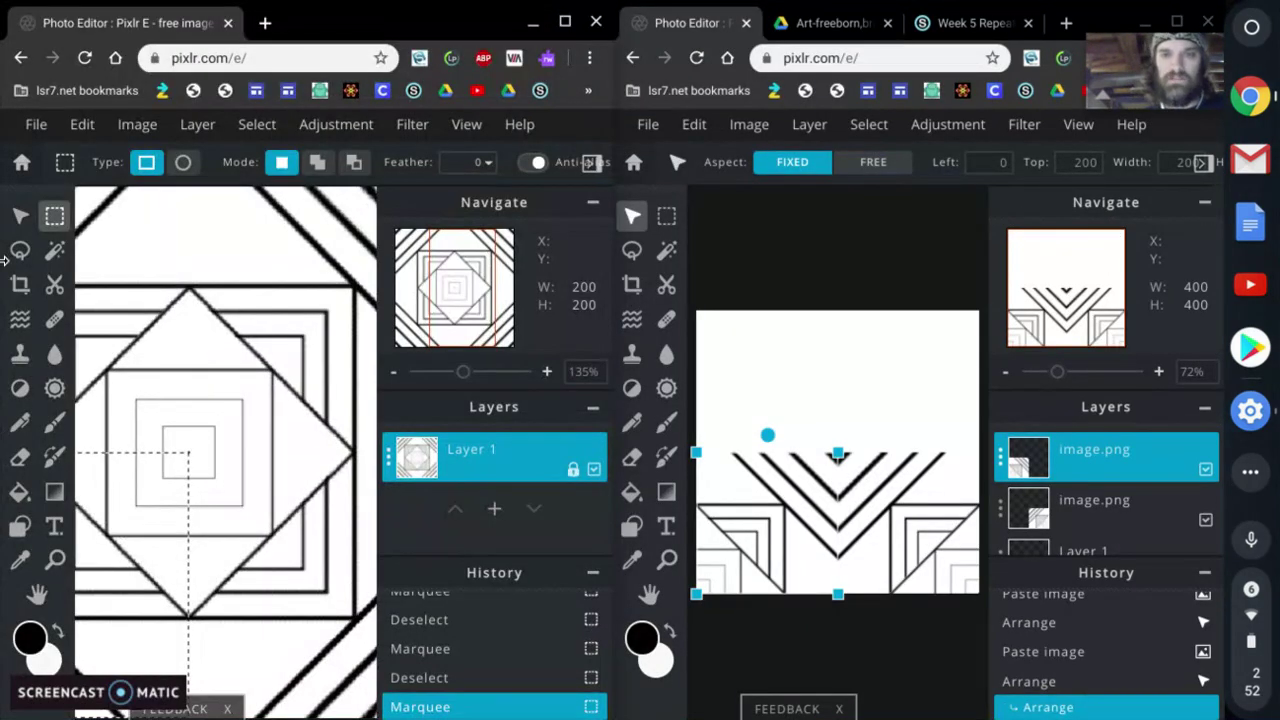
# - Paste the copied lower-left quarter into the new image and move it to the upper-right corner, at left 200, top 0
pyautogui.click(900, 256)
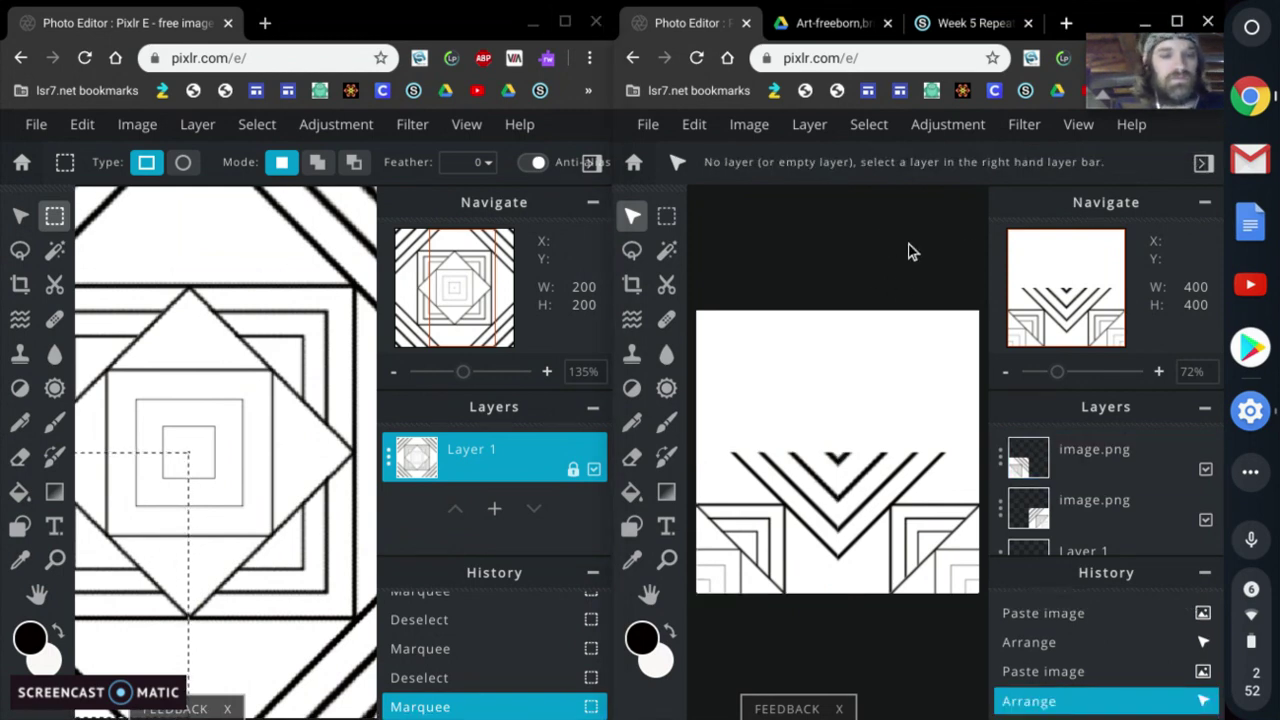
pyautogui.hotkey('ctrl', 'v')
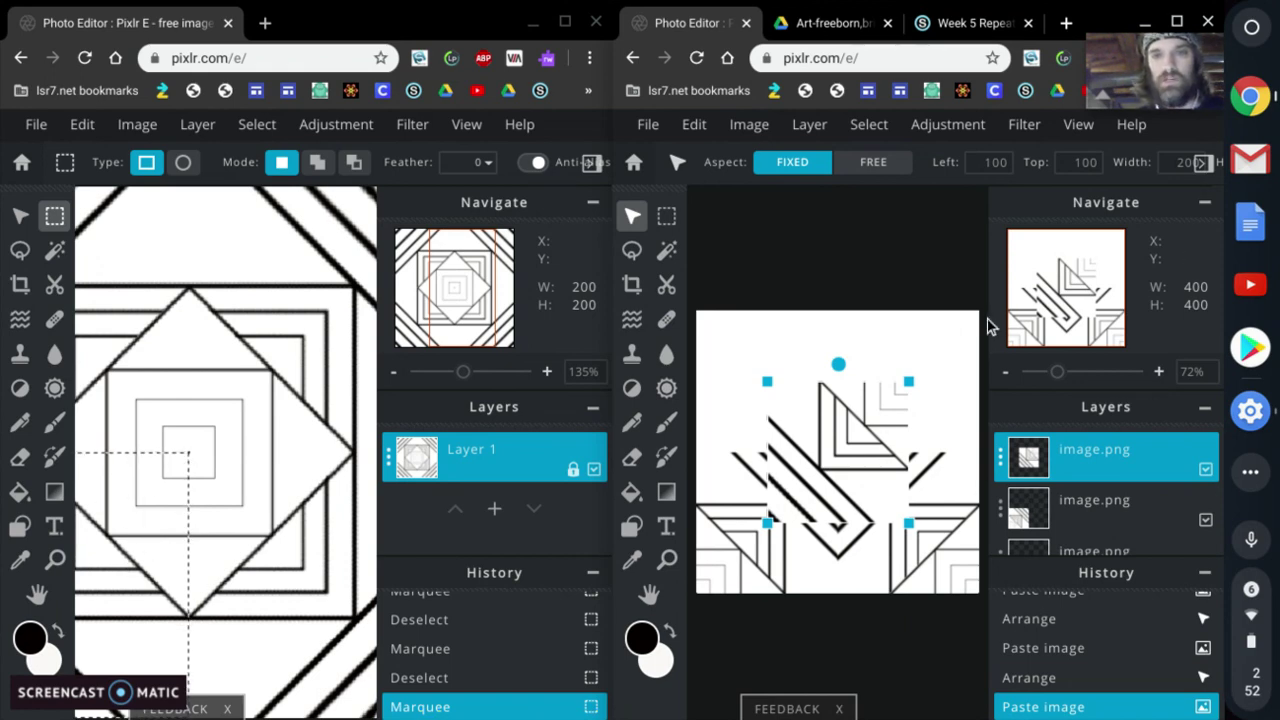
pyautogui.moveTo(866, 454); pyautogui.dragTo(927, 374)
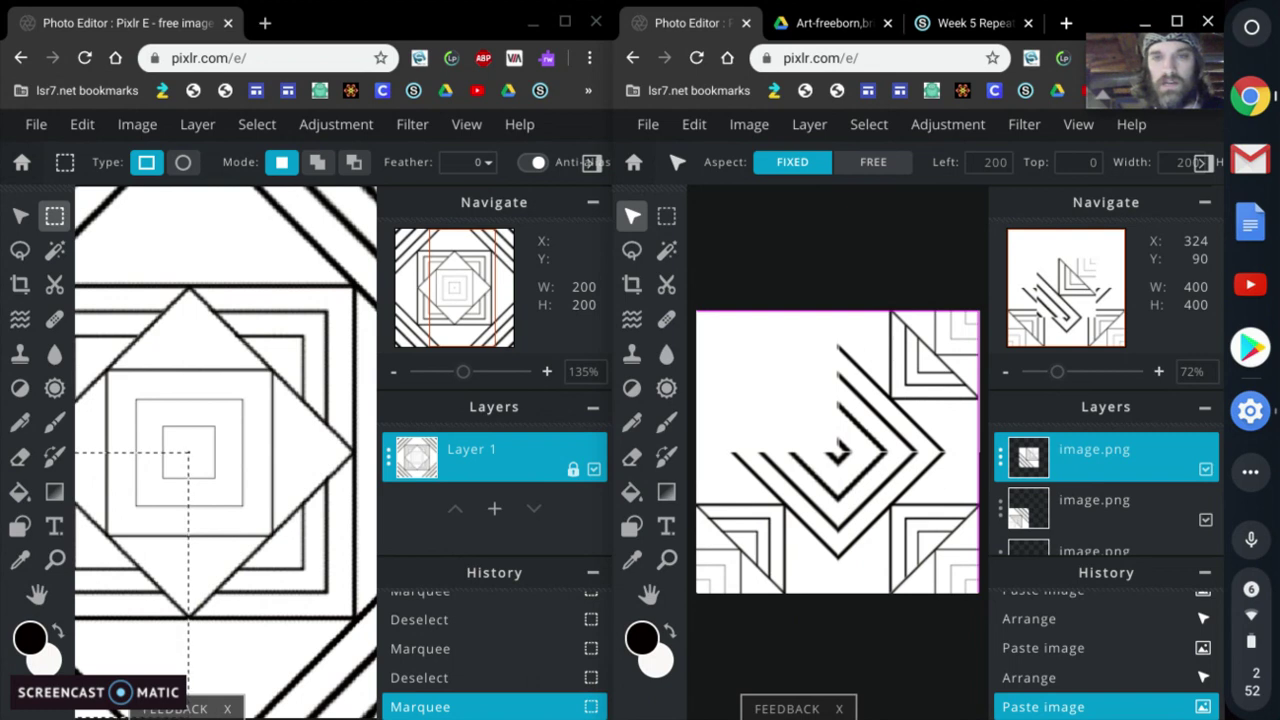
pyautogui.moveTo(927, 374); pyautogui.dragTo(927, 374)
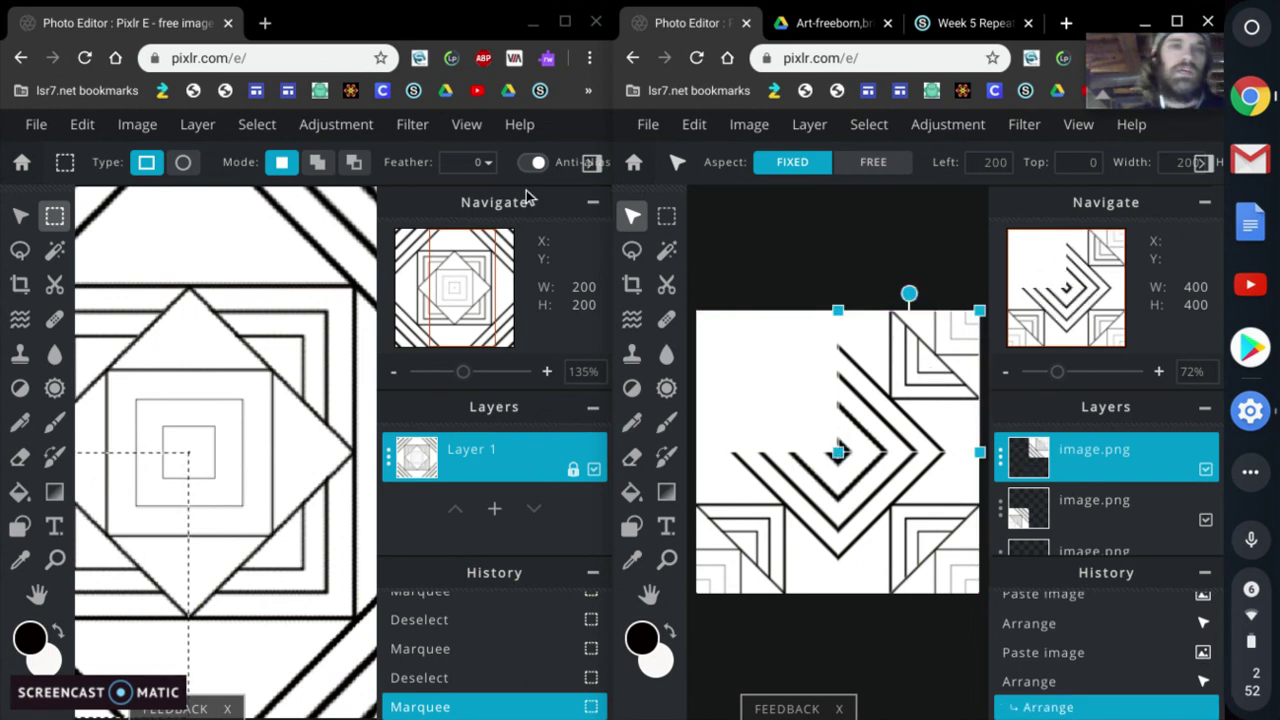
# - Copy the finished tile's lower-right 200 × 200 px quarter in its maximized window using a rectangular marquee, and restore the side-by-side view
pyautogui.click(566, 22)
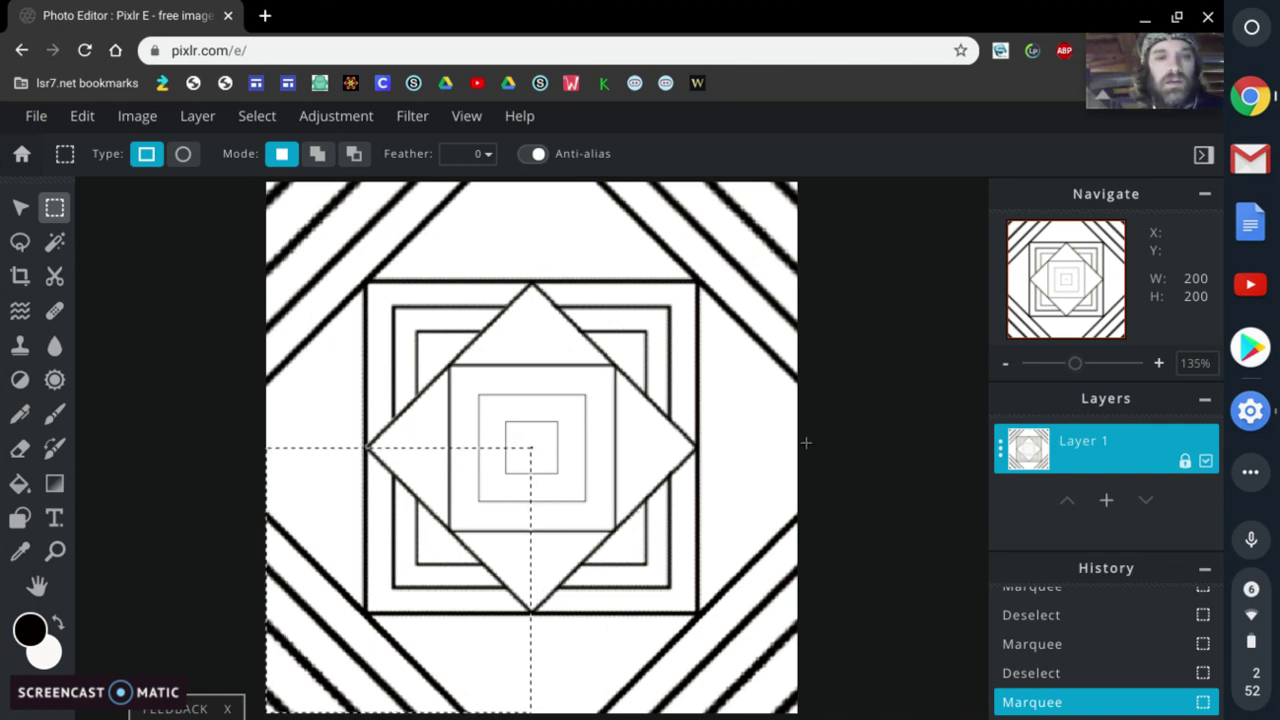
pyautogui.press('alt')
pyautogui.keyDown('alt'); pyautogui.click(782, 484); pyautogui.keyUp('alt')
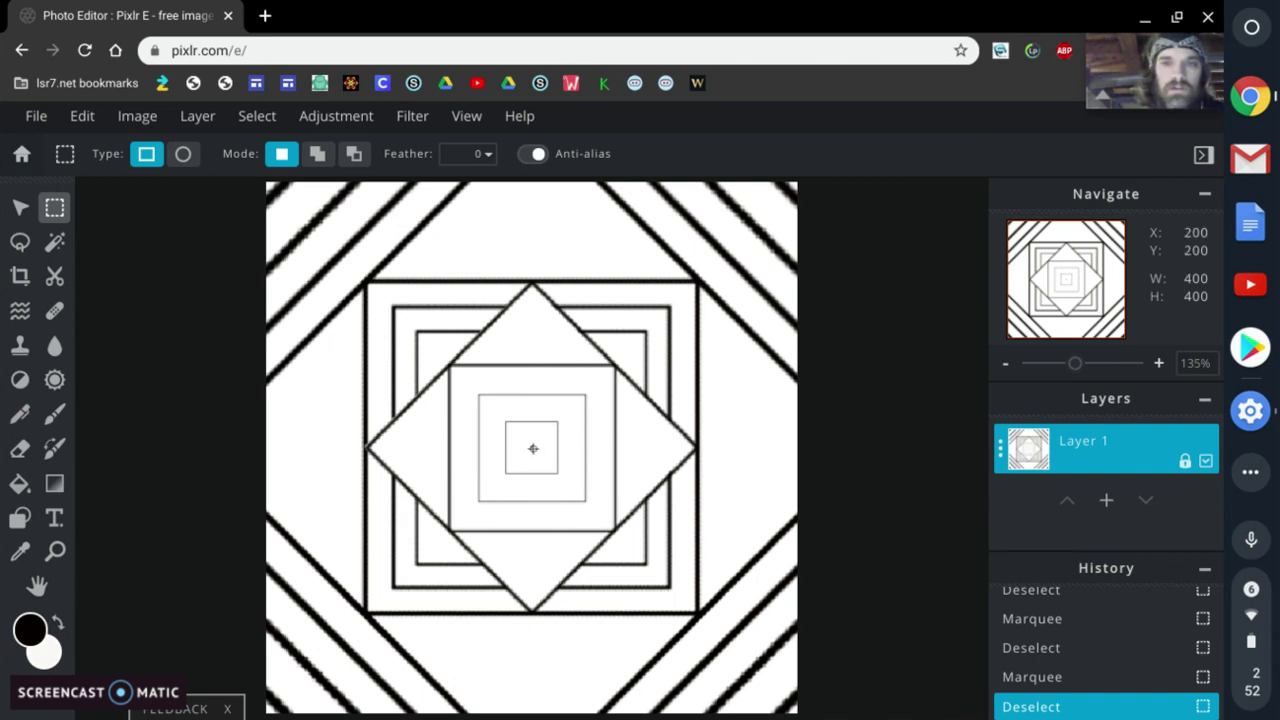
pyautogui.moveTo(533, 449); pyautogui.dragTo(869, 716)
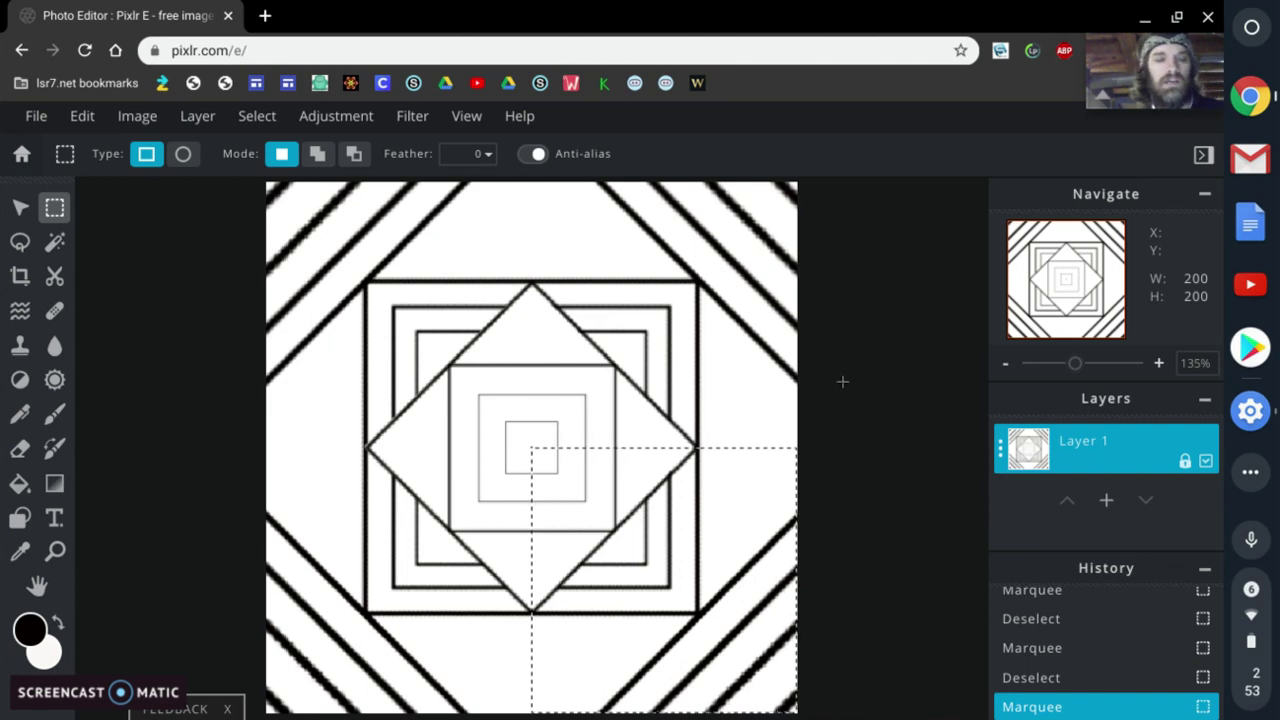
pyautogui.hotkey('ctrl', 'c')
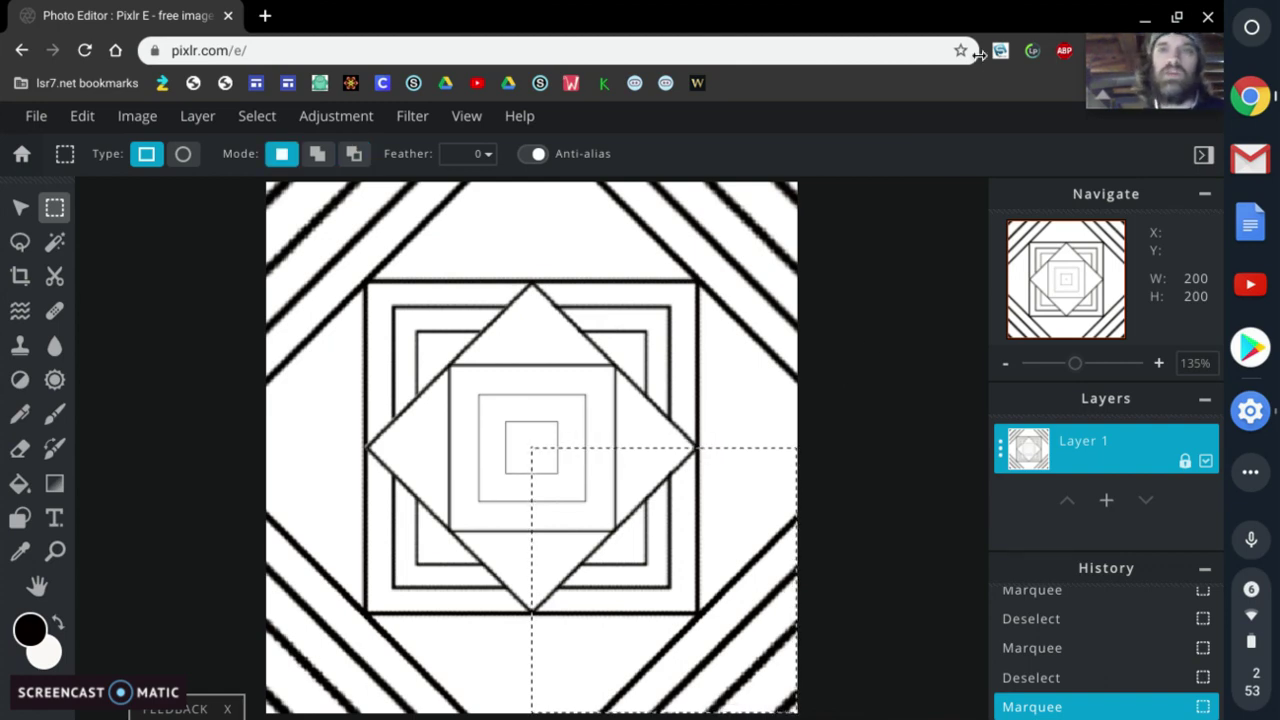
pyautogui.doubleClick(186, 14)
pyautogui.hotkey('alt', '[')
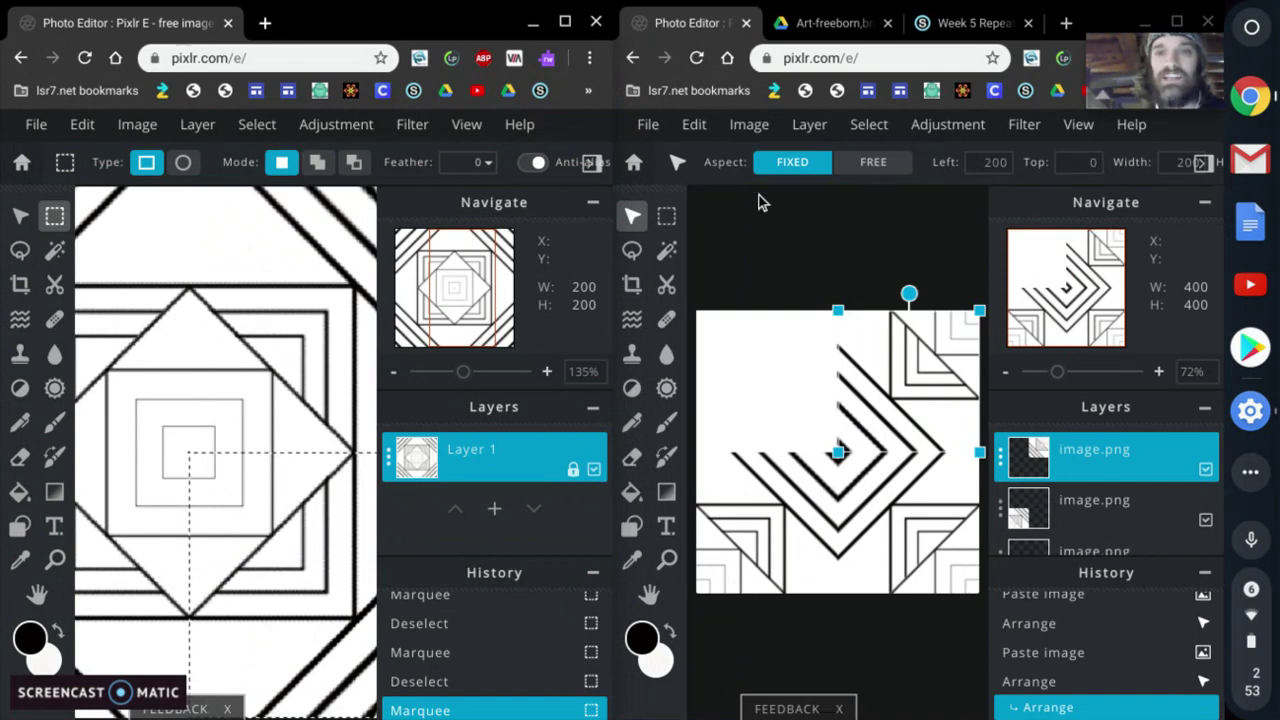
# - Paste the copied lower-right quarter into the new image's upper-left corner, at left 0, top 0, and close the finished tile's window
pyautogui.click(818, 247)
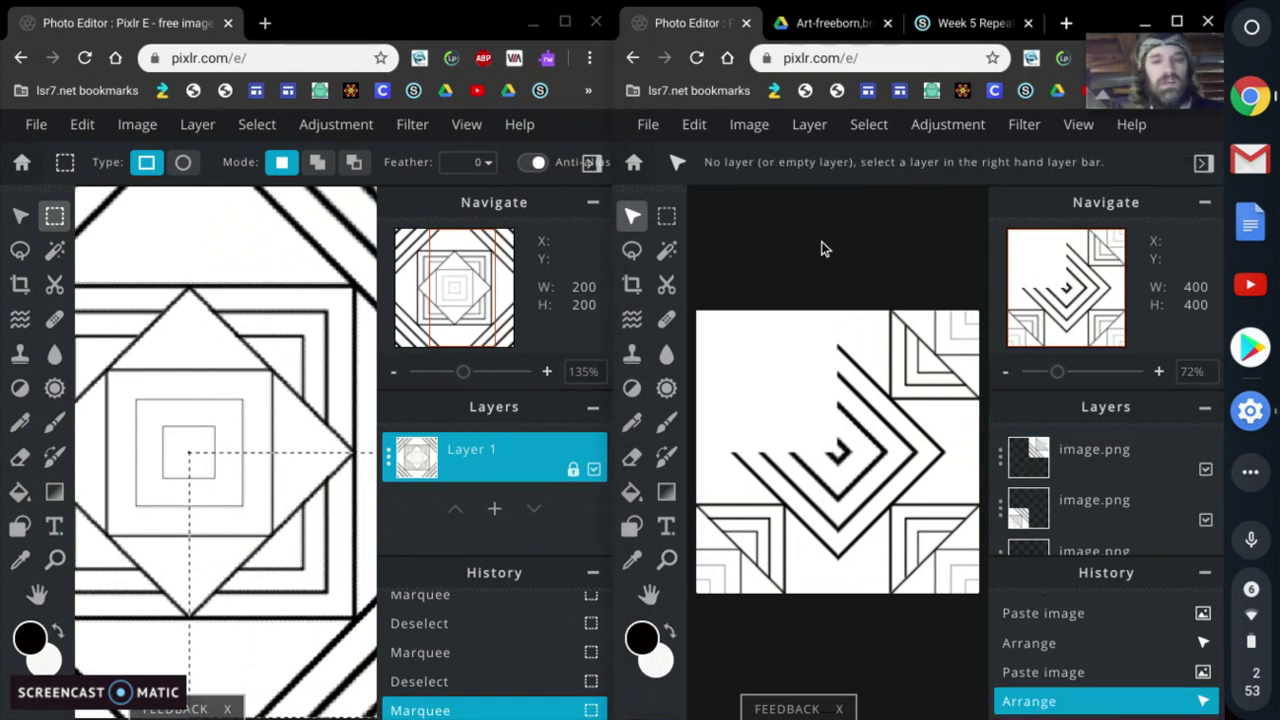
pyautogui.hotkey('ctrl', 'v')
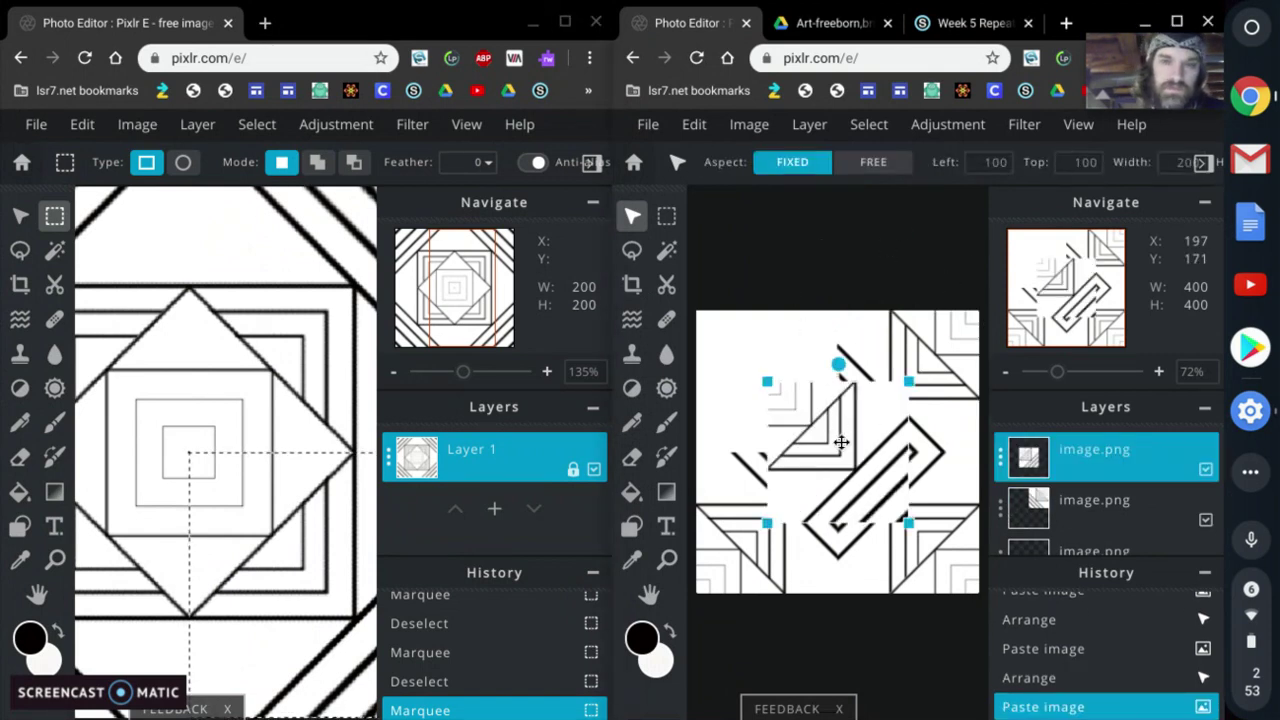
pyautogui.moveTo(857, 466); pyautogui.dragTo(784, 391)
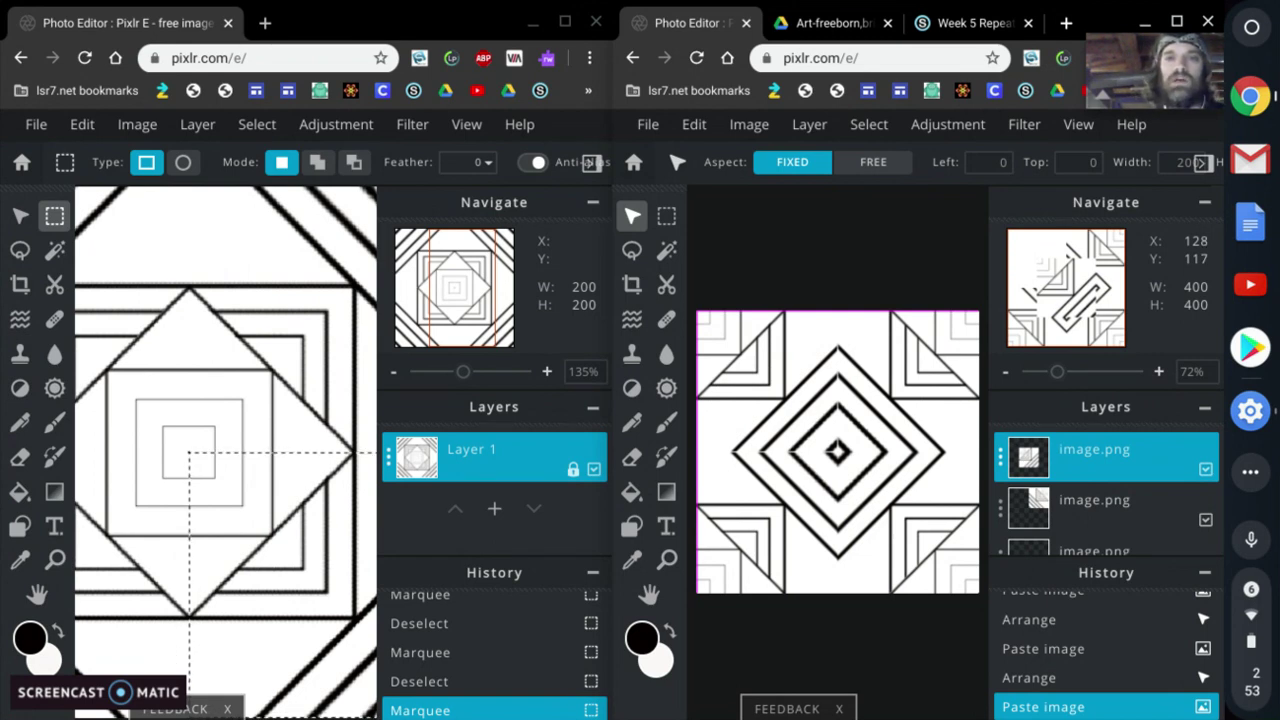
pyautogui.moveTo(789, 393); pyautogui.dragTo(789, 393)
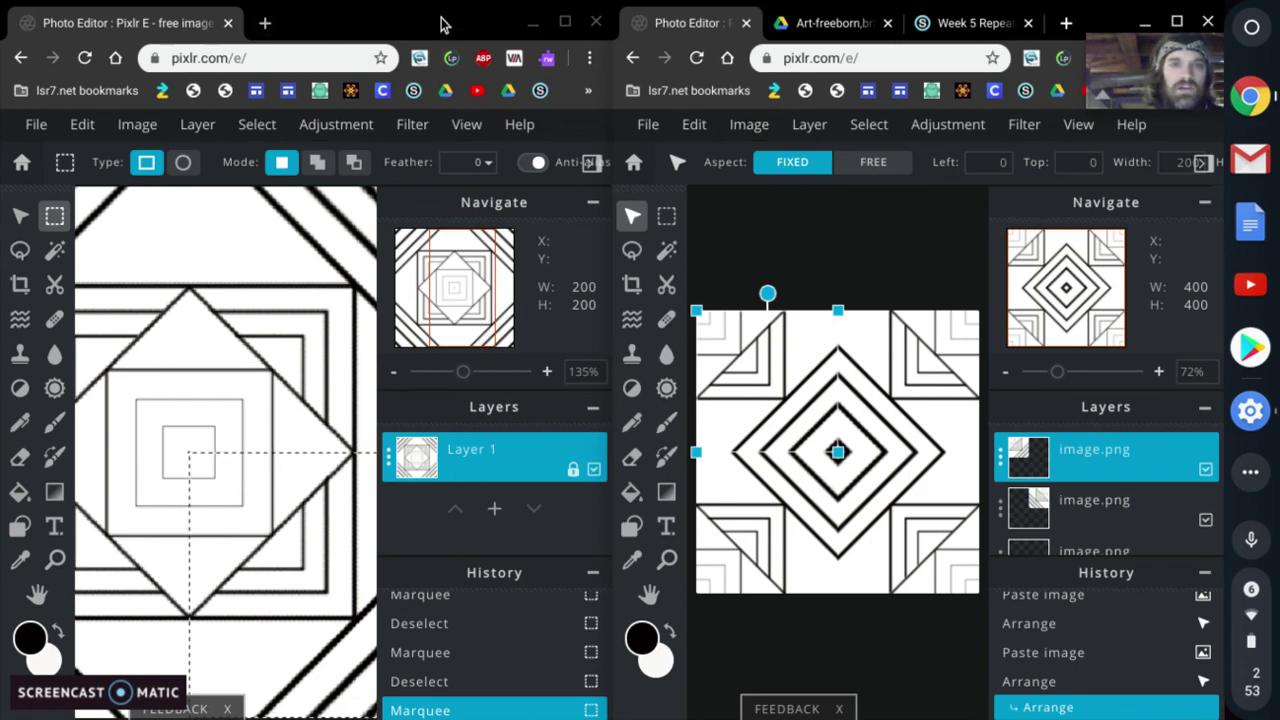
pyautogui.click(596, 28)
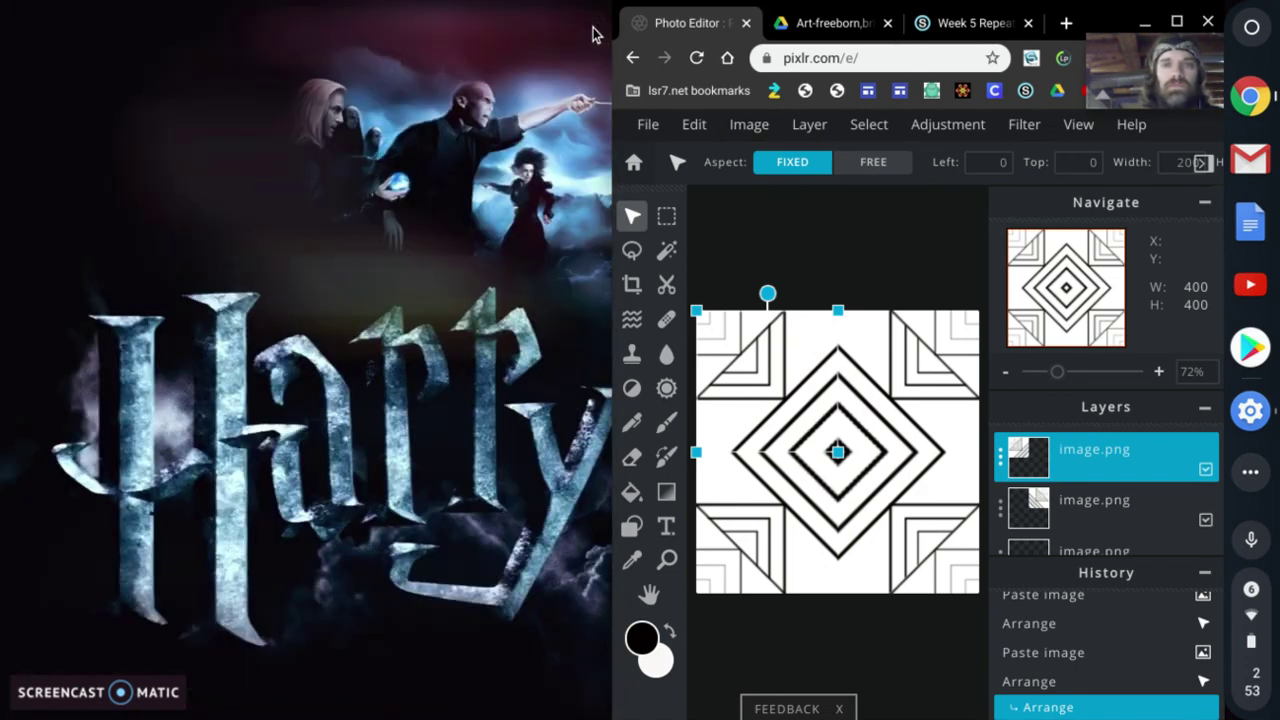
# - Maximize the image editor's window and merge all the pasted quarter layers with the base layer into one
pyautogui.click(1177, 22)
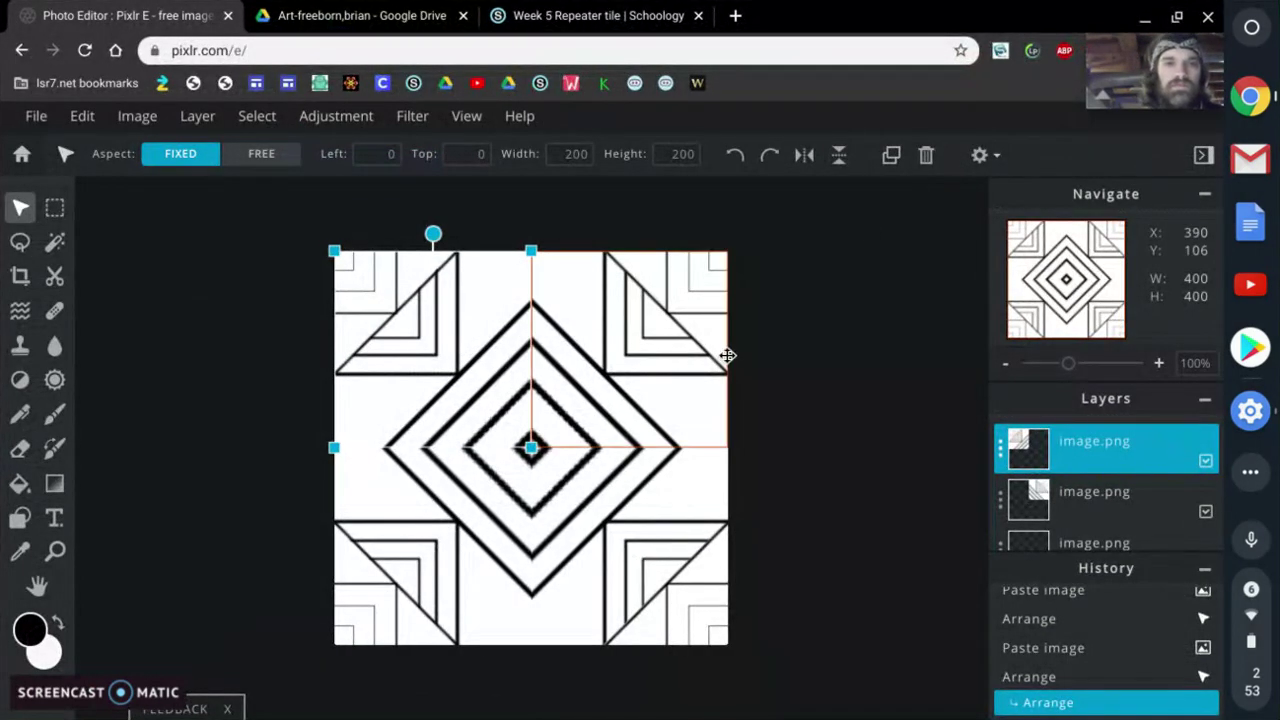
pyautogui.click(855, 365)
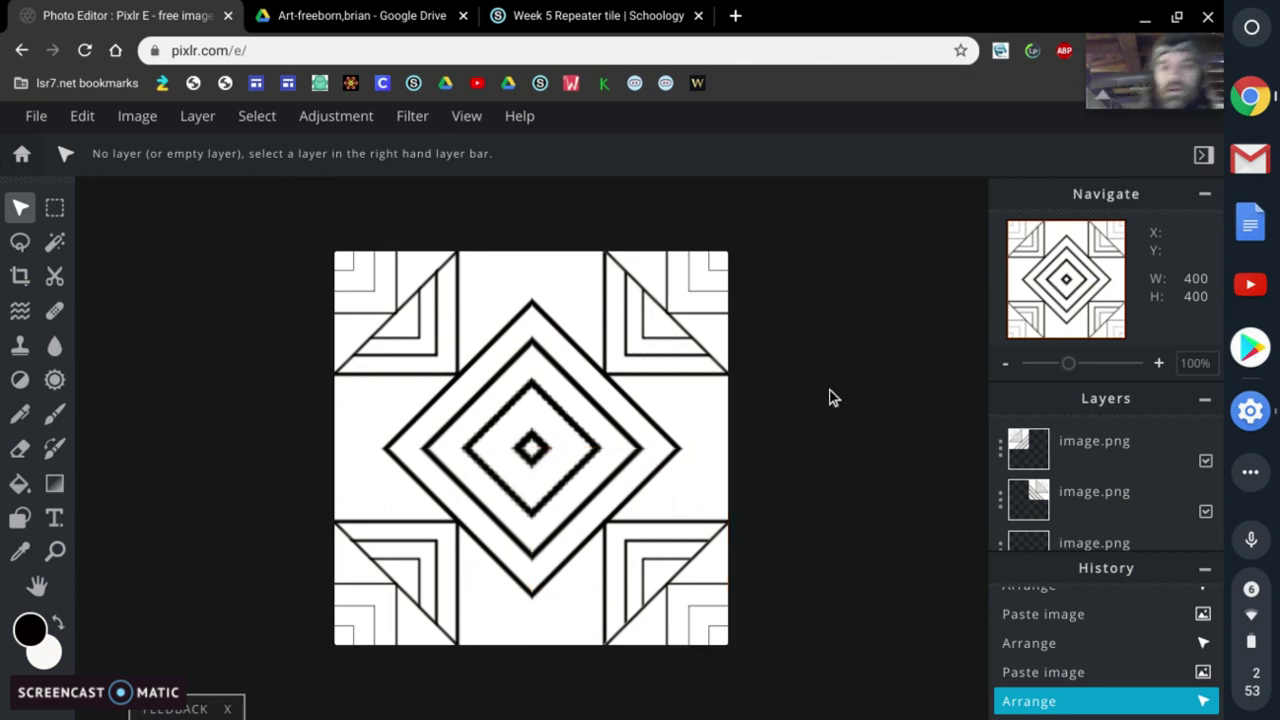
pyautogui.scroll(-1, 1124, 440)
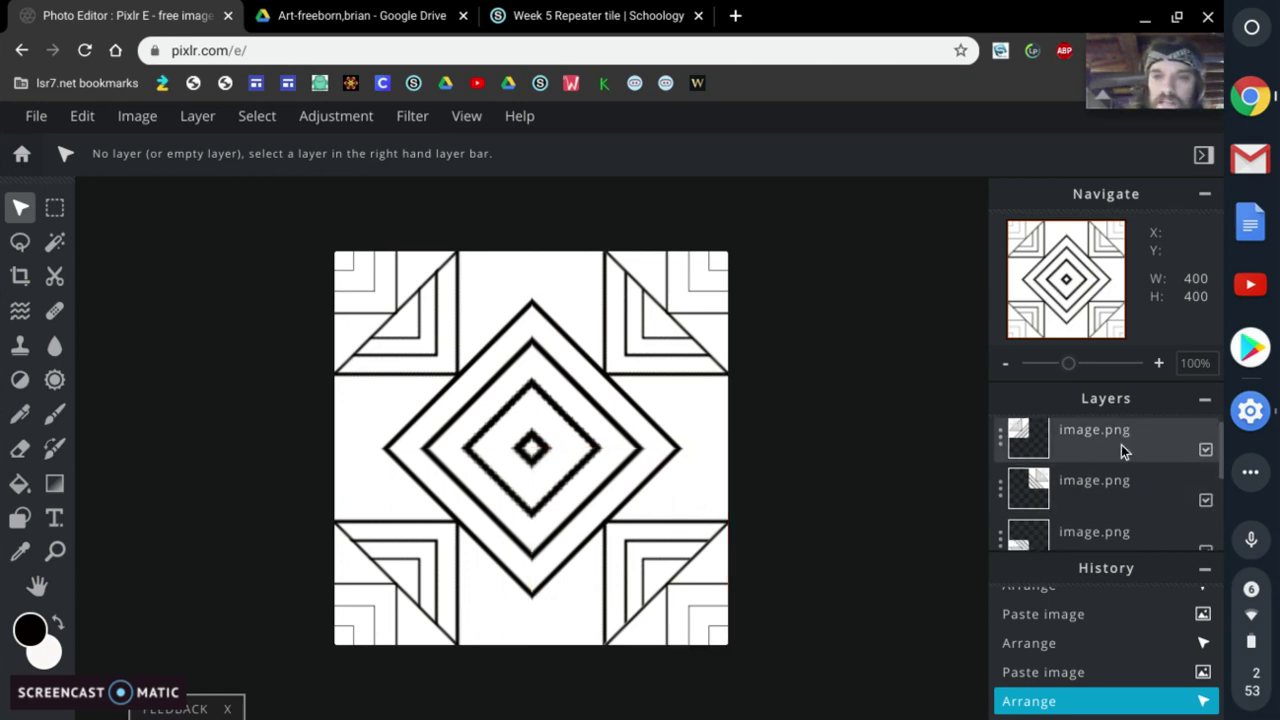
pyautogui.scroll(-3, 1117, 470)
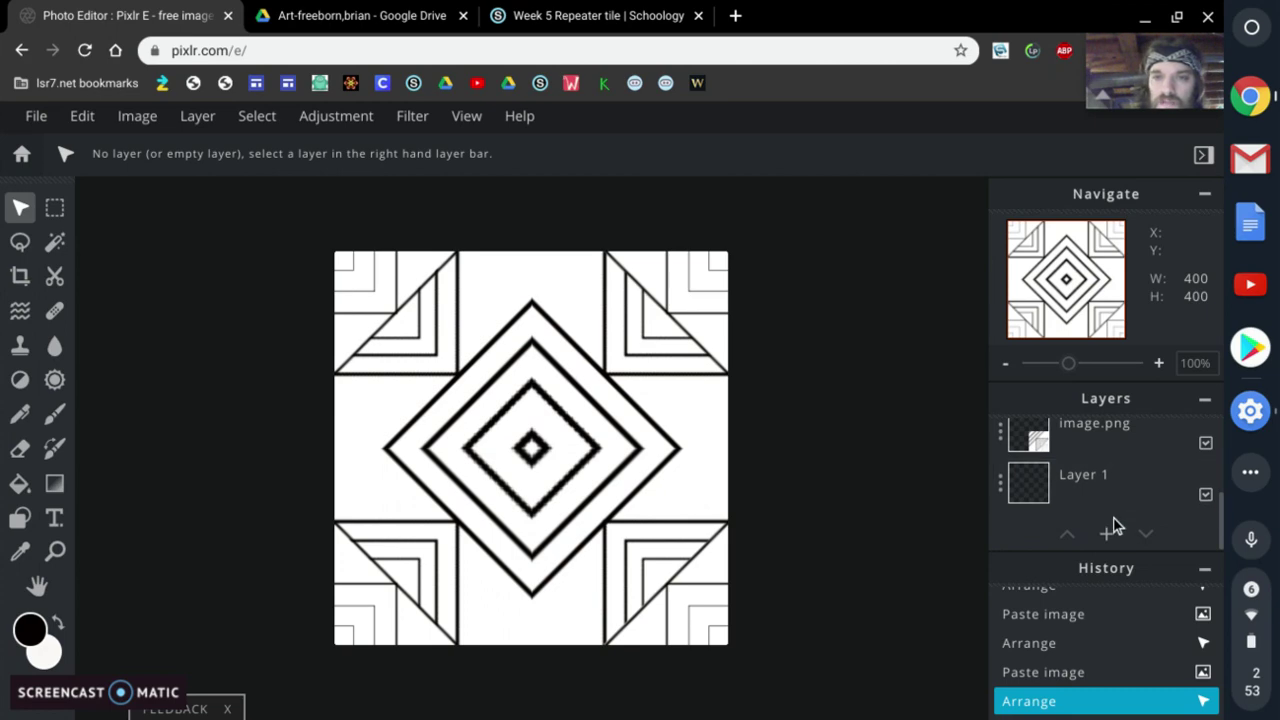
pyautogui.scroll(3, 1117, 527)
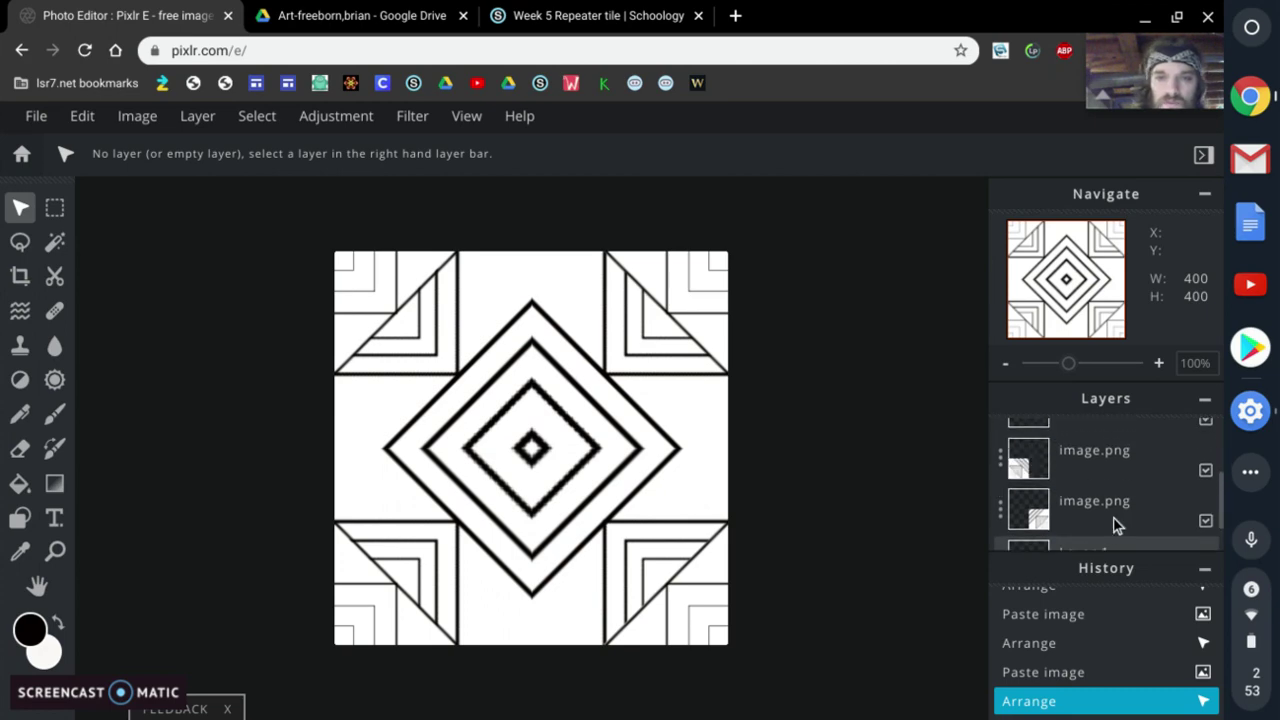
pyautogui.click(1001, 447)
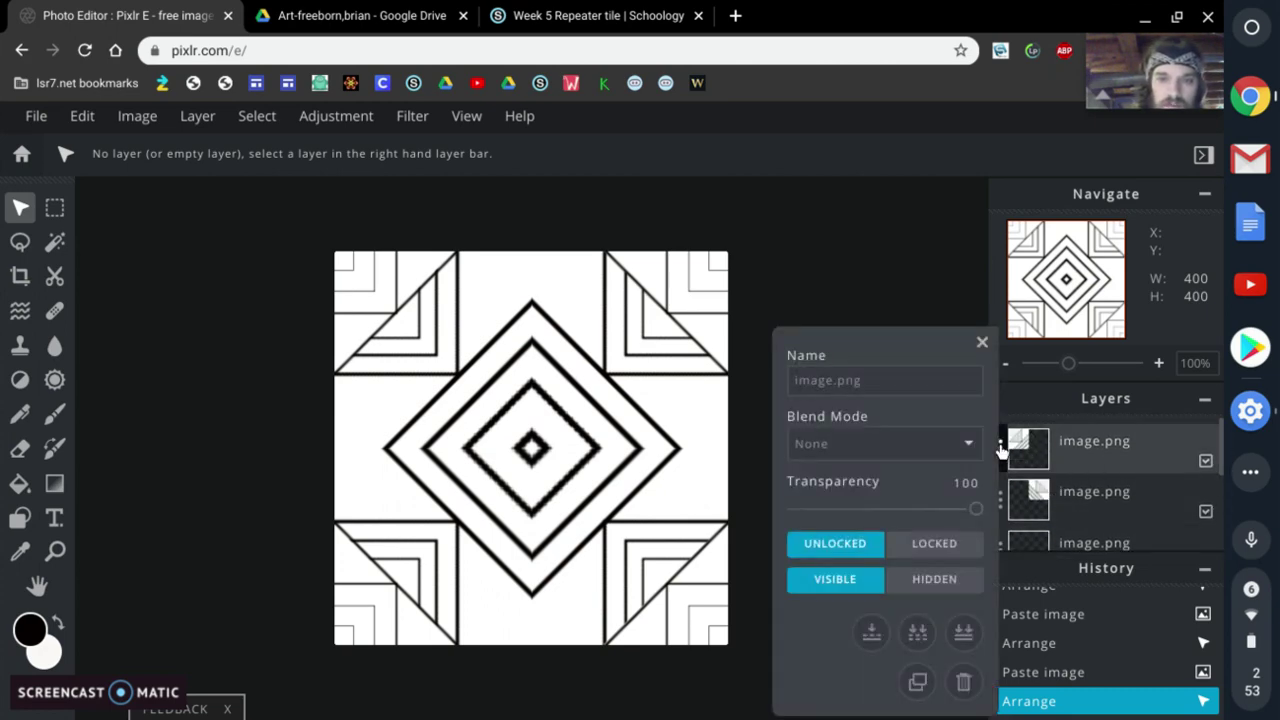
pyautogui.click(919, 634)
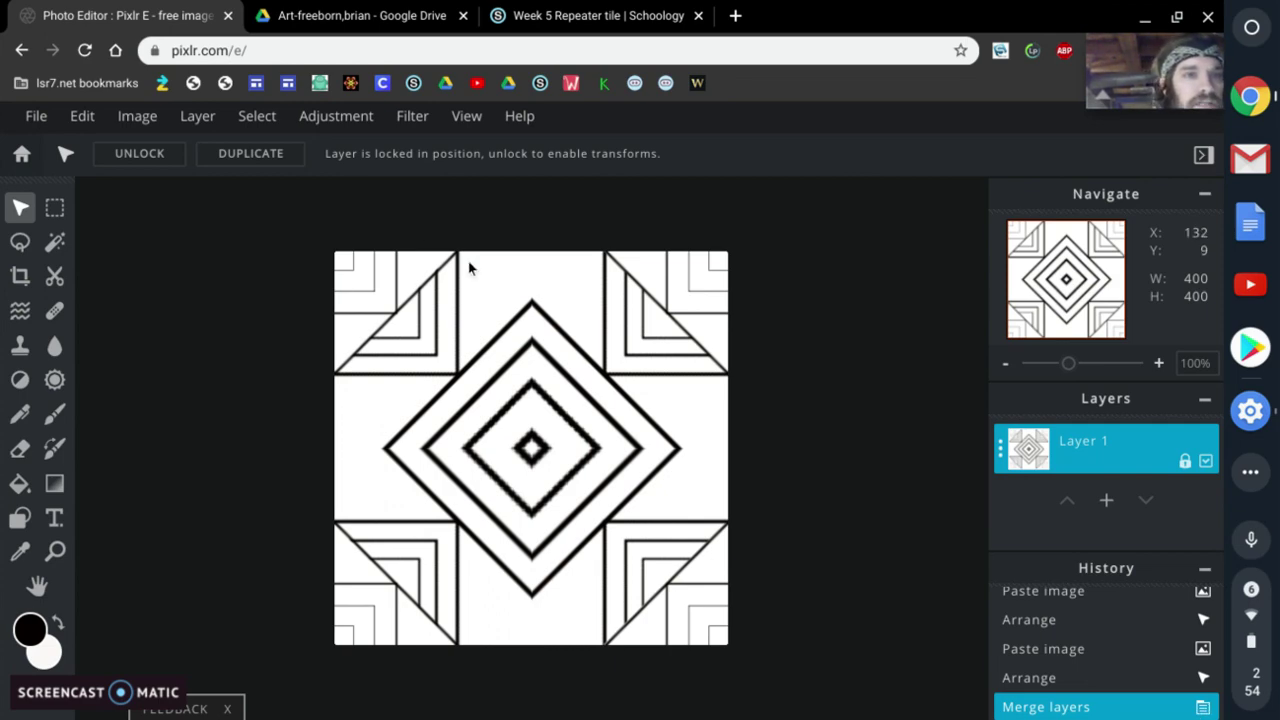
# - Download the merged repeater tile as a 400 × 400 px JPG at high (90%) quality and dismiss the download notification
pyautogui.click(35, 117)
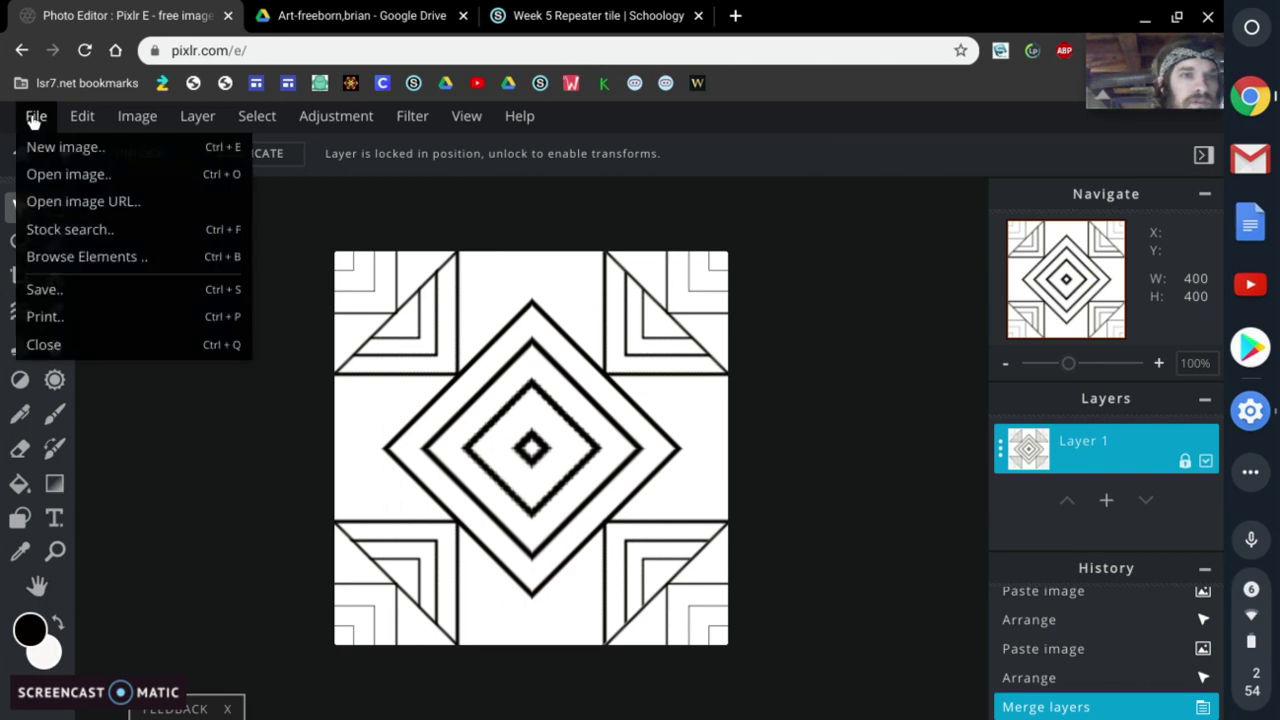
pyautogui.click(44, 289)
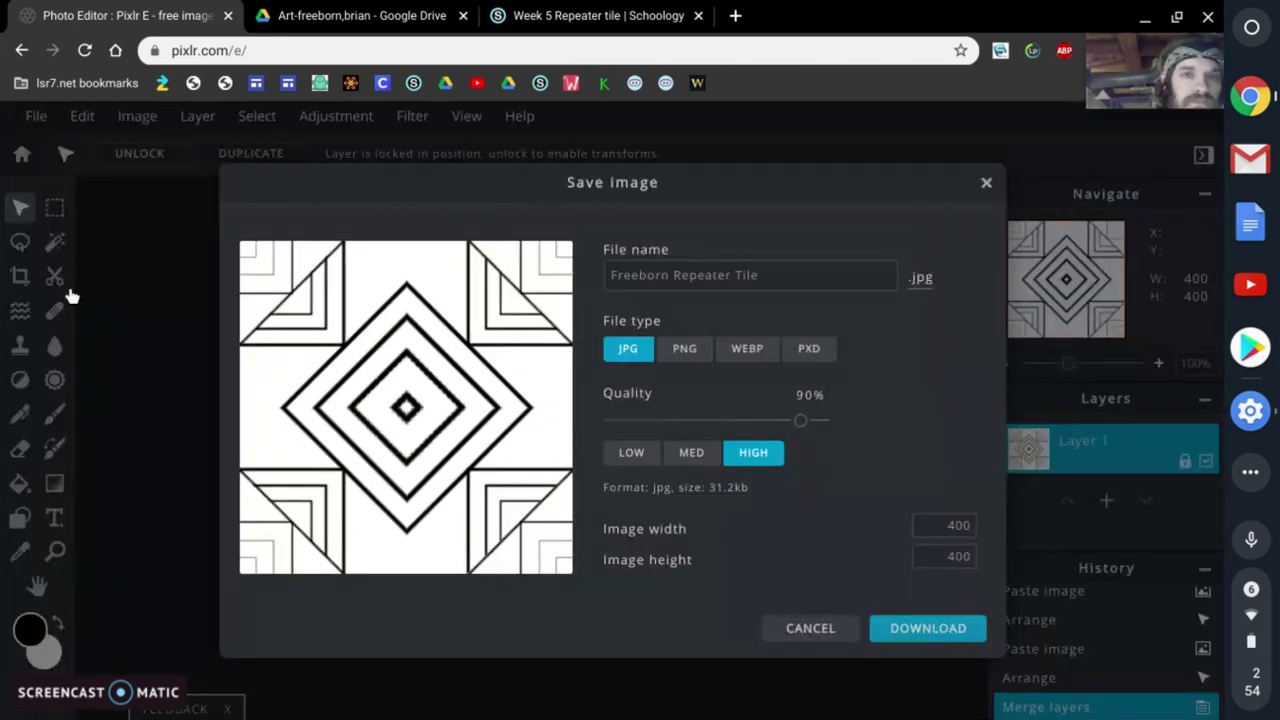
pyautogui.click(775, 285)
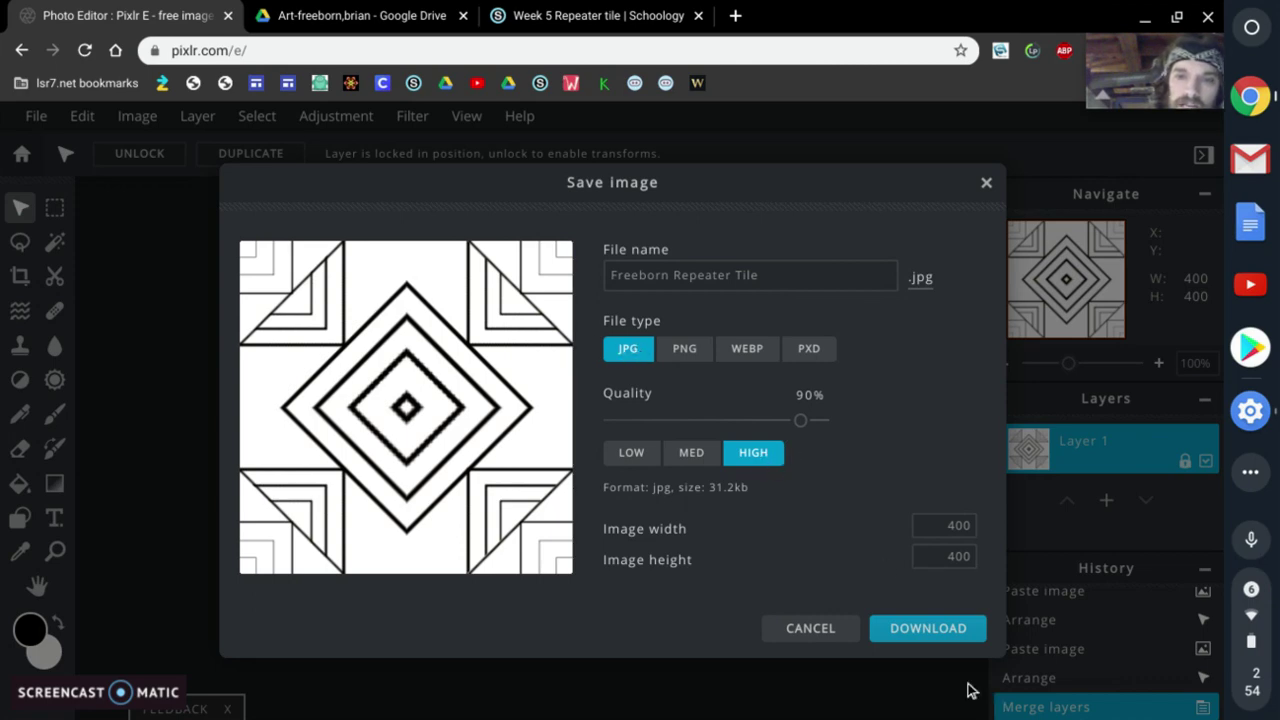
pyautogui.click(937, 643)
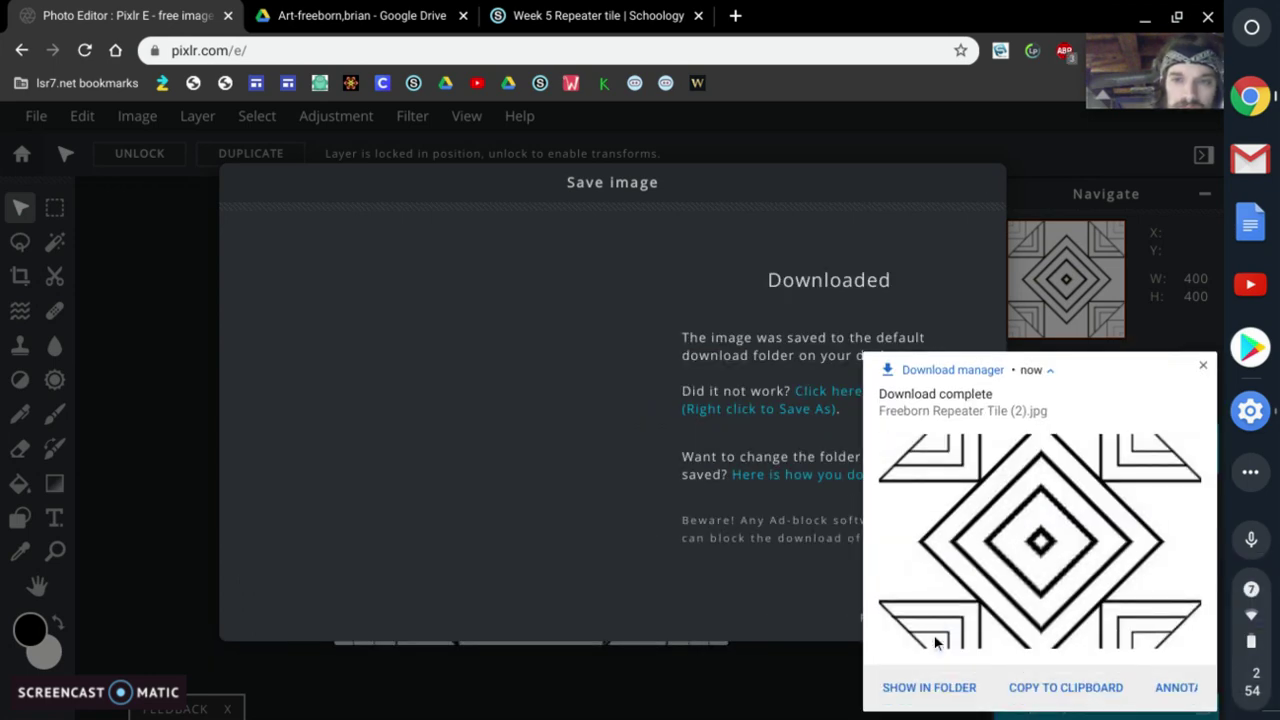
pyautogui.click(1204, 365)
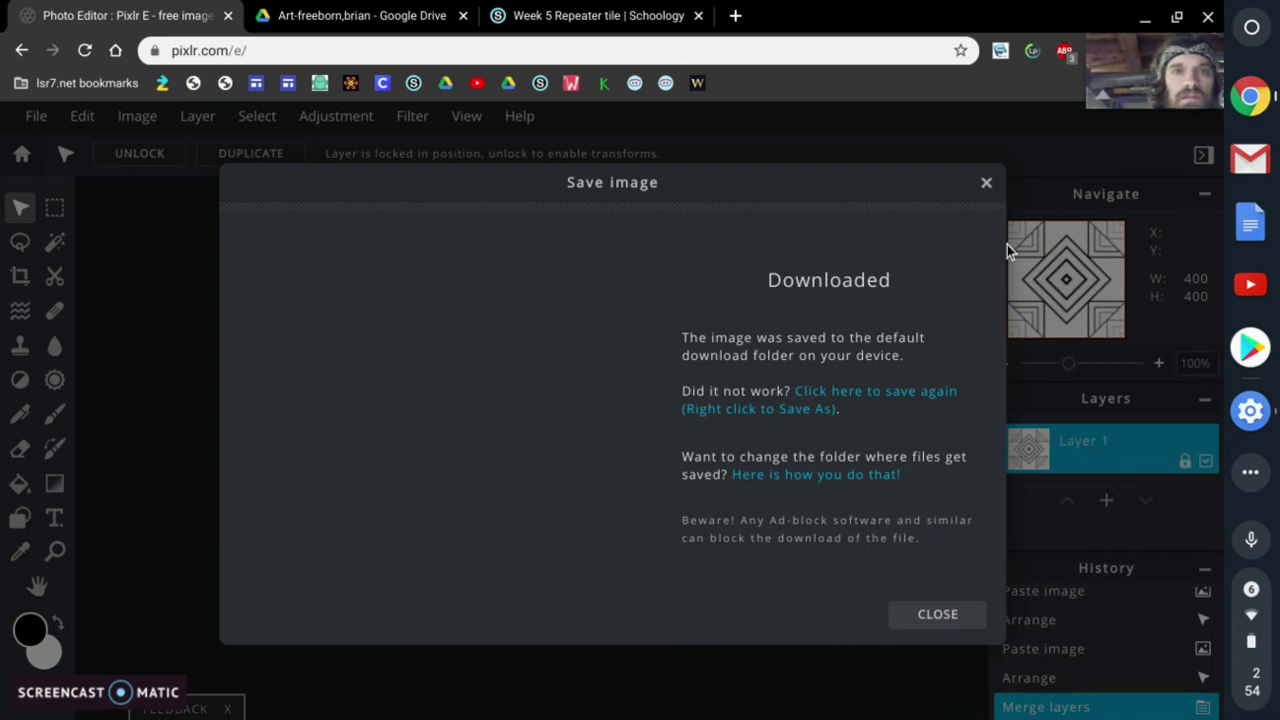
# - Switch to Google Drive and upload the newly downloaded repeater tile JPG, the copy numbered (2), to the open art folder
pyautogui.click(329, 18)
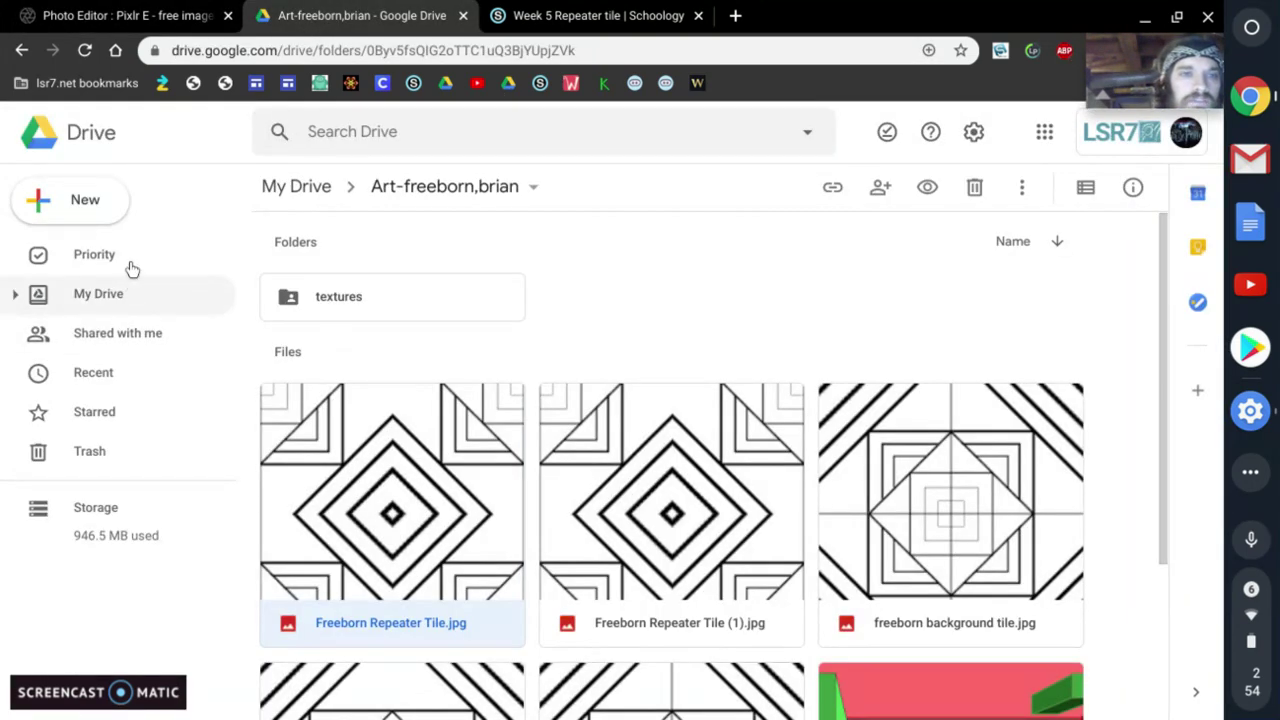
pyautogui.click(93, 205)
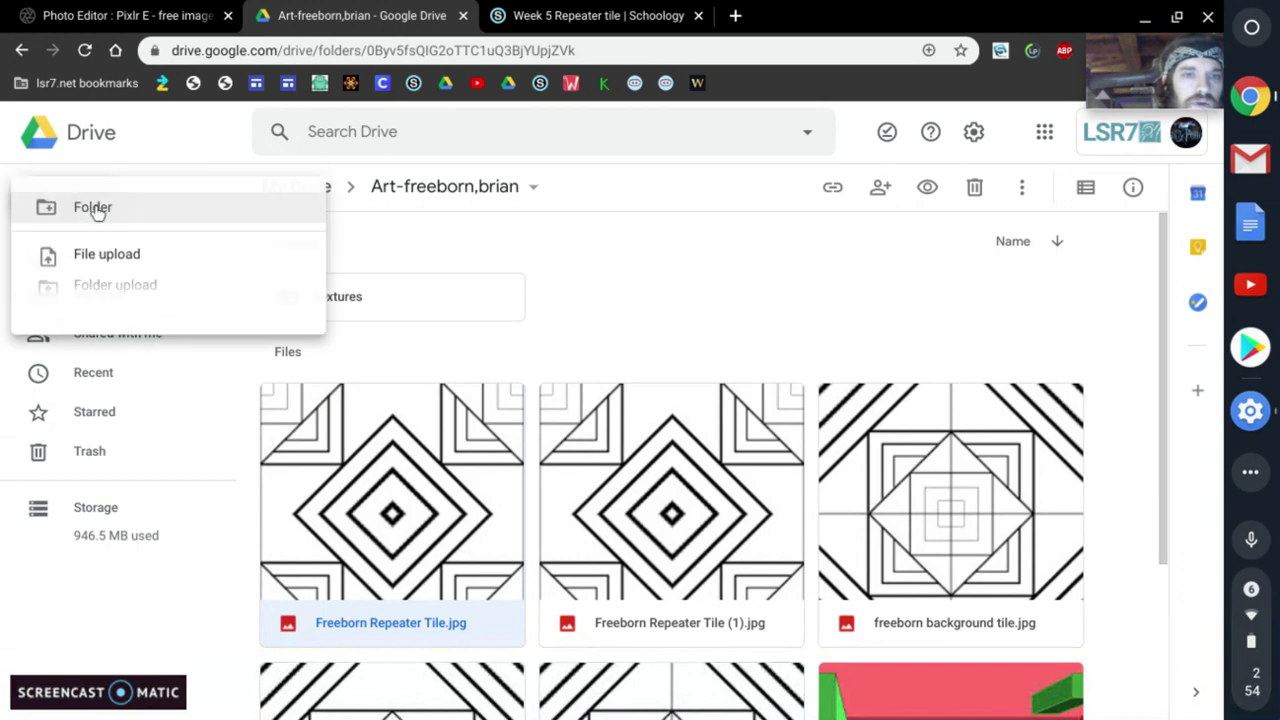
pyautogui.click(110, 257)
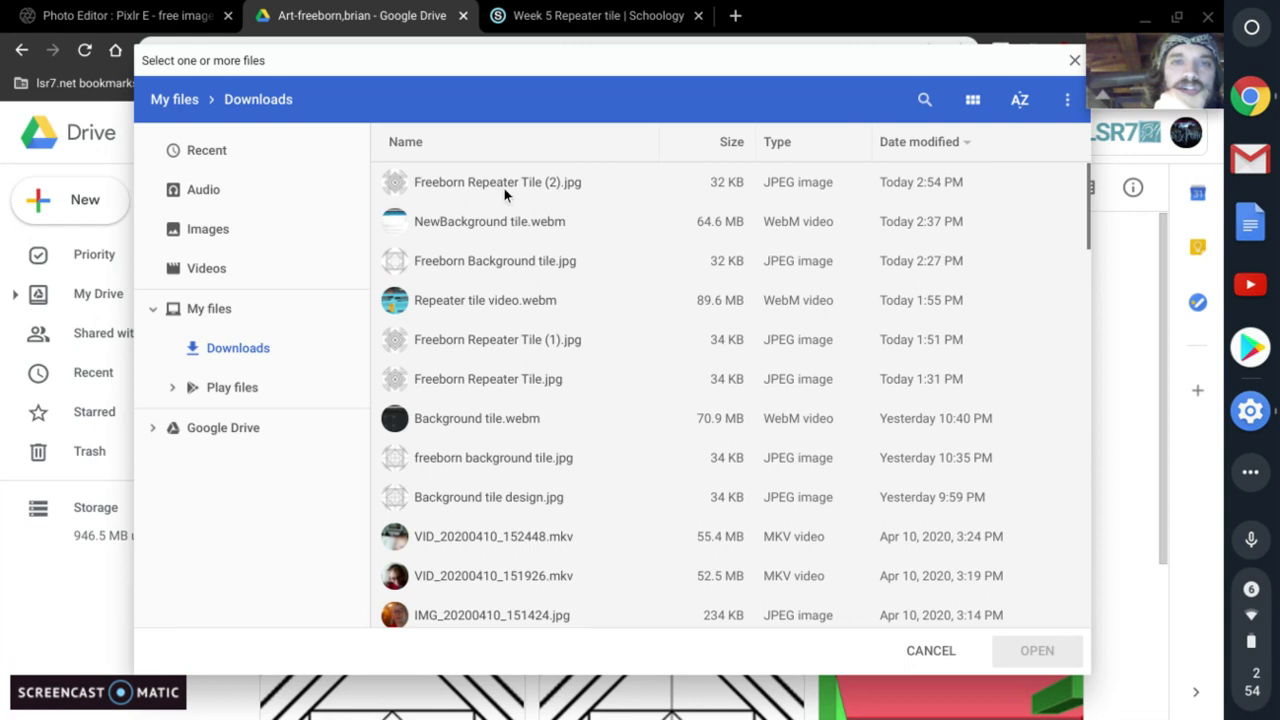
pyautogui.click(464, 187)
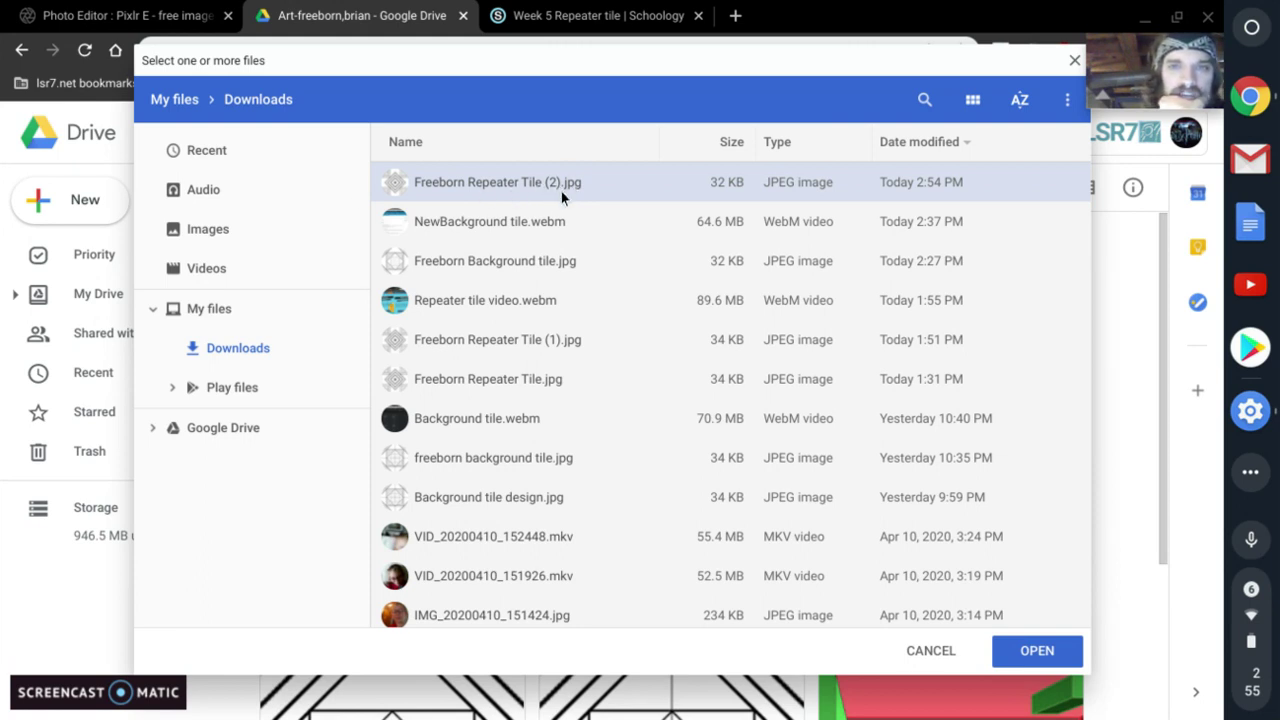
pyautogui.click(207, 151)
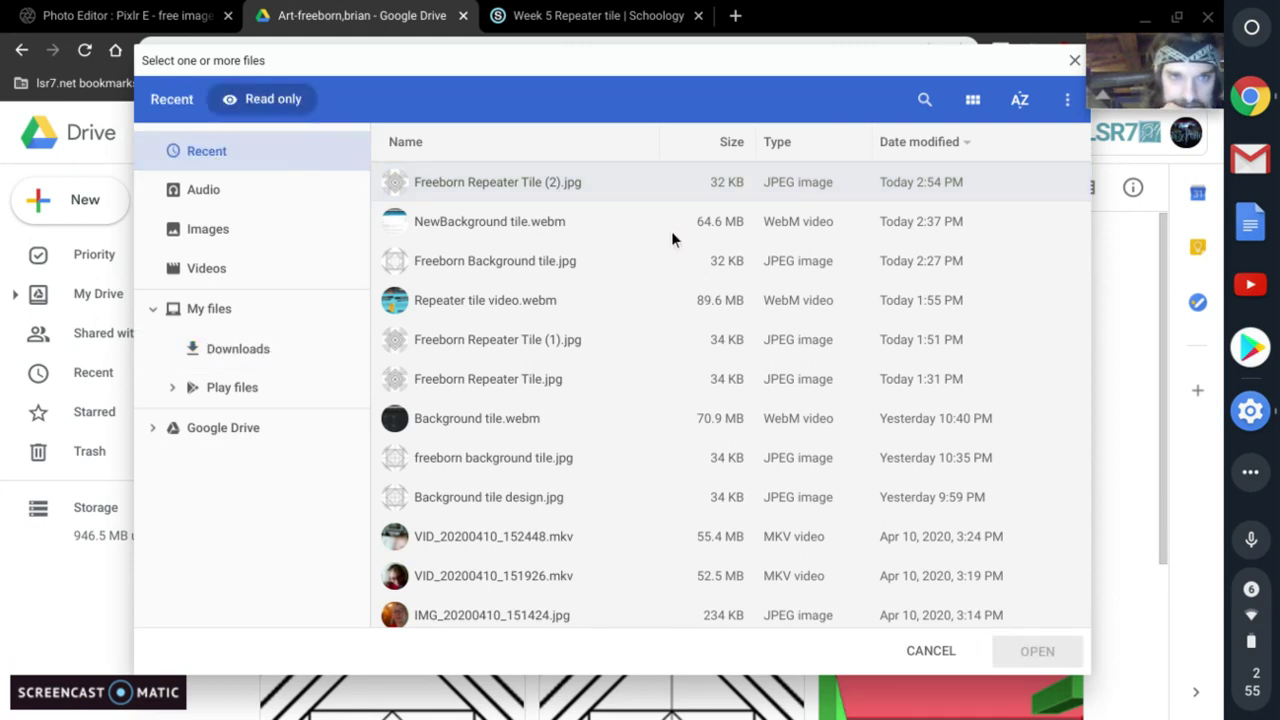
pyautogui.click(498, 181)
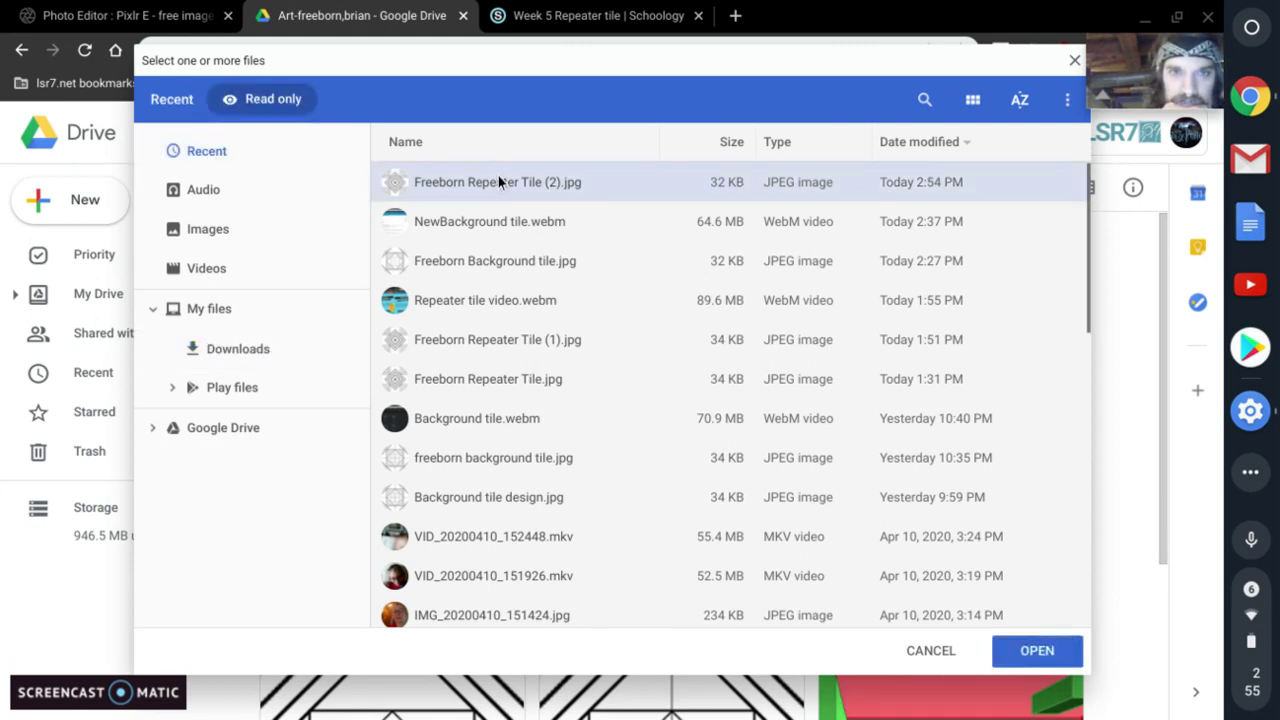
pyautogui.click(1040, 651)
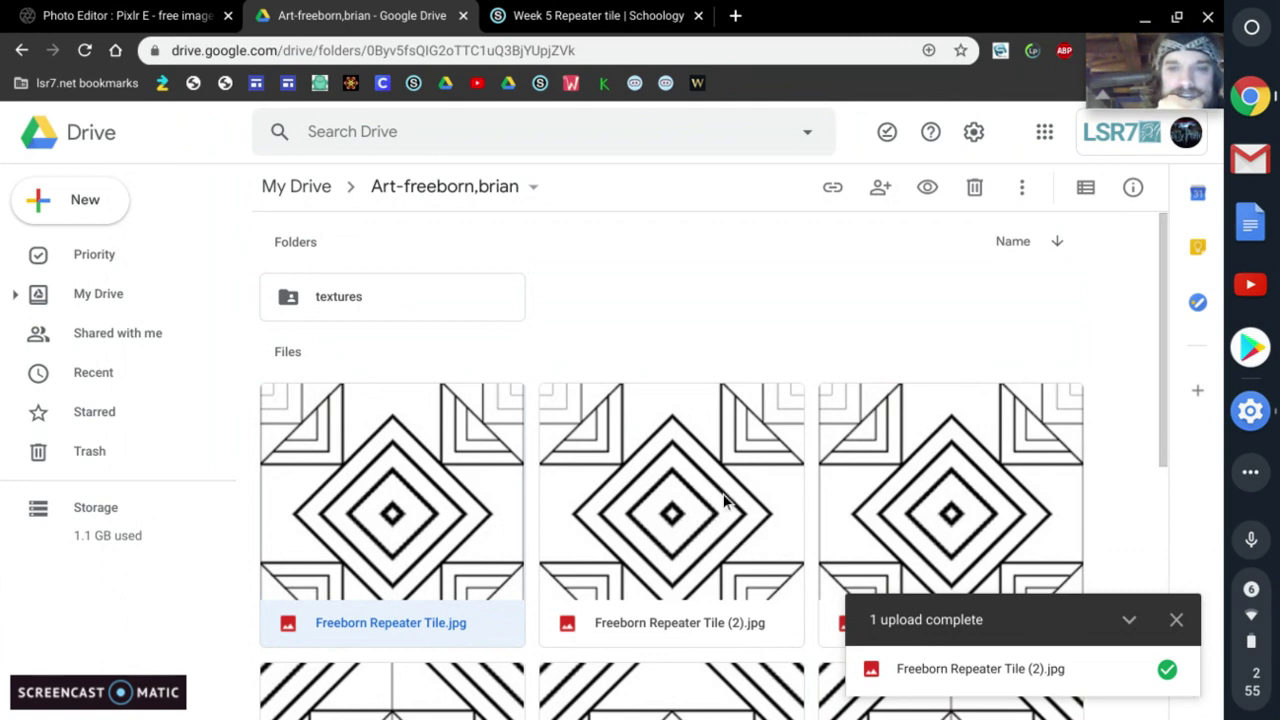
# - Switch to Schoology and re-submit the Week 5 Repeater tile assignment with the repeater tile JPG numbered (2) from the recent files
pyautogui.click(547, 12)
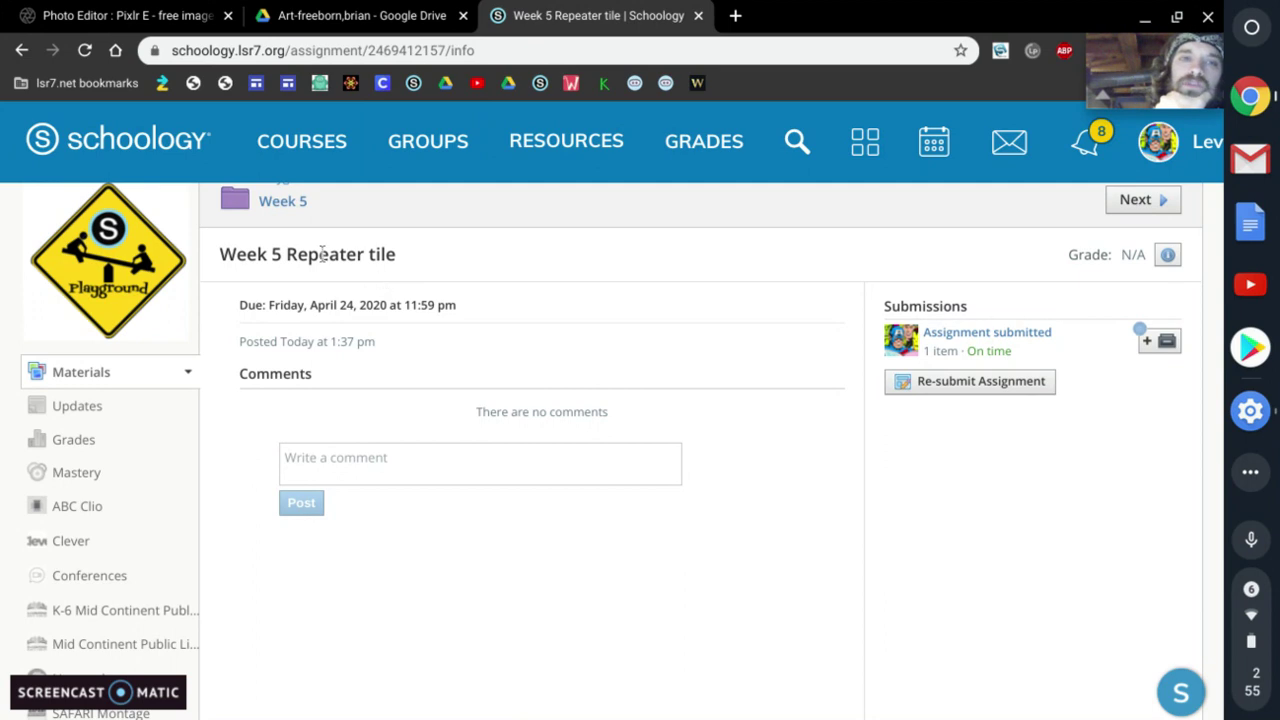
pyautogui.click(940, 386)
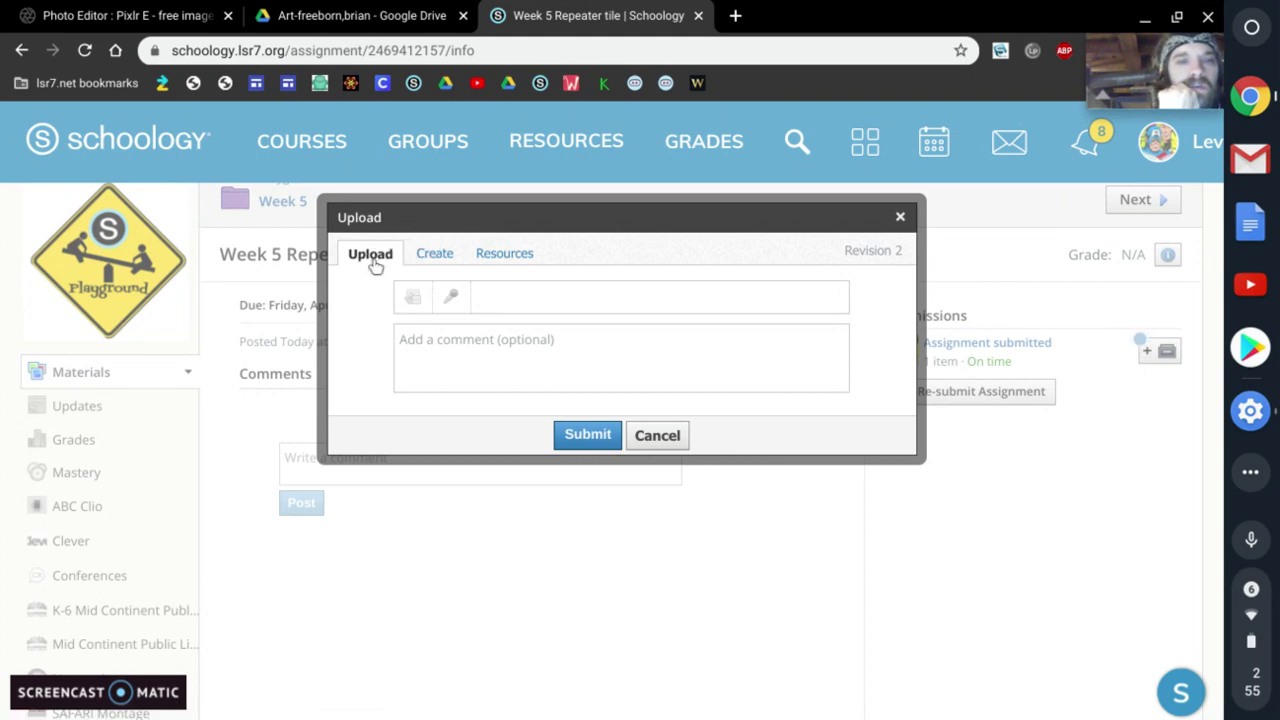
pyautogui.click(410, 300)
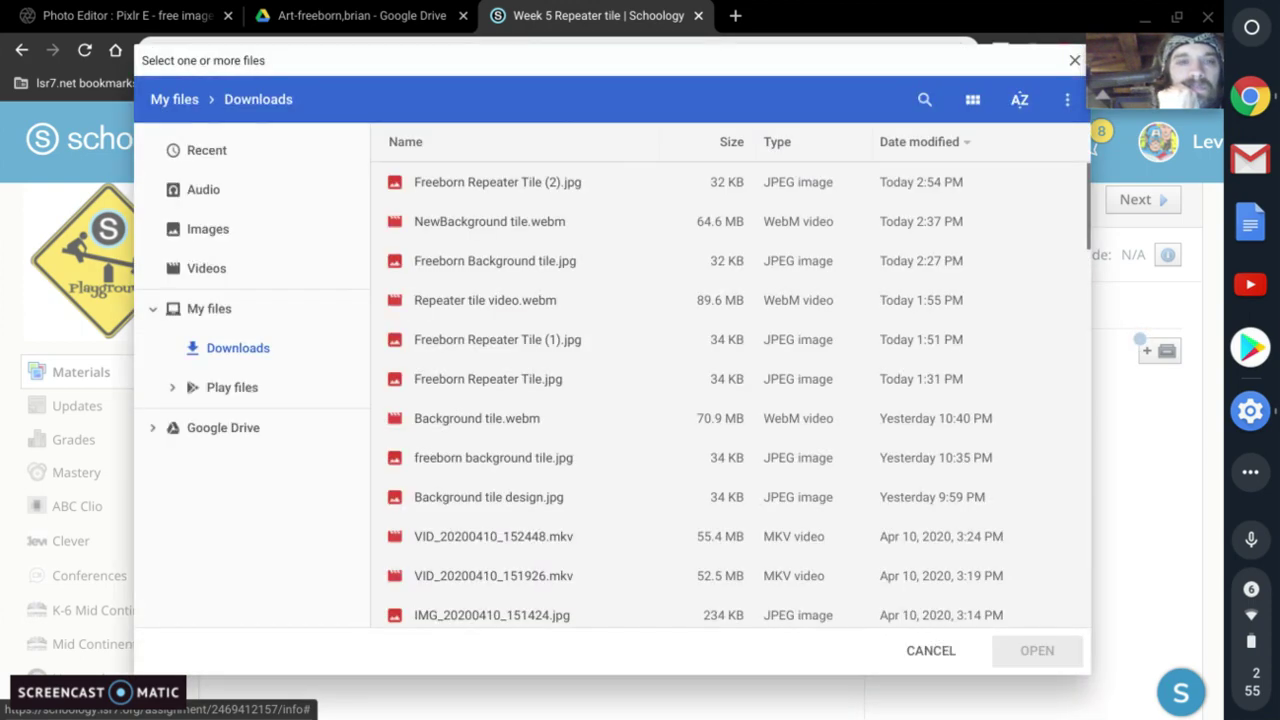
pyautogui.click(527, 184)
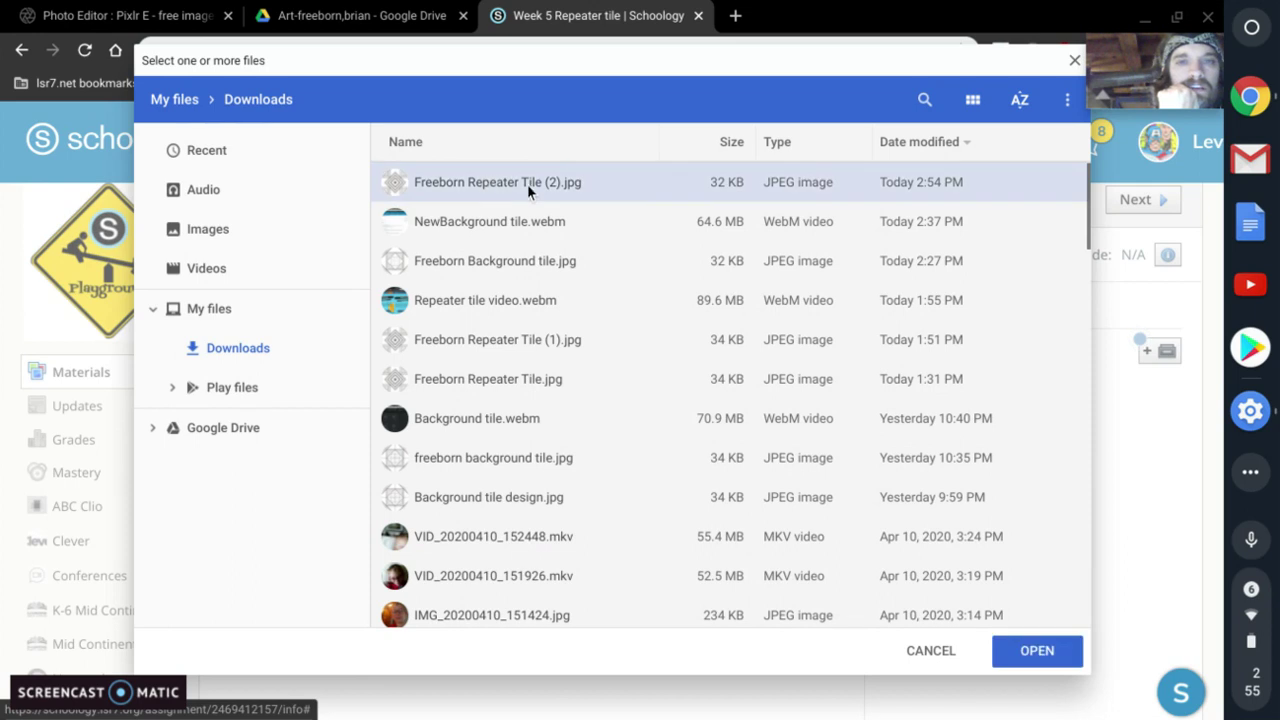
pyautogui.click(222, 157)
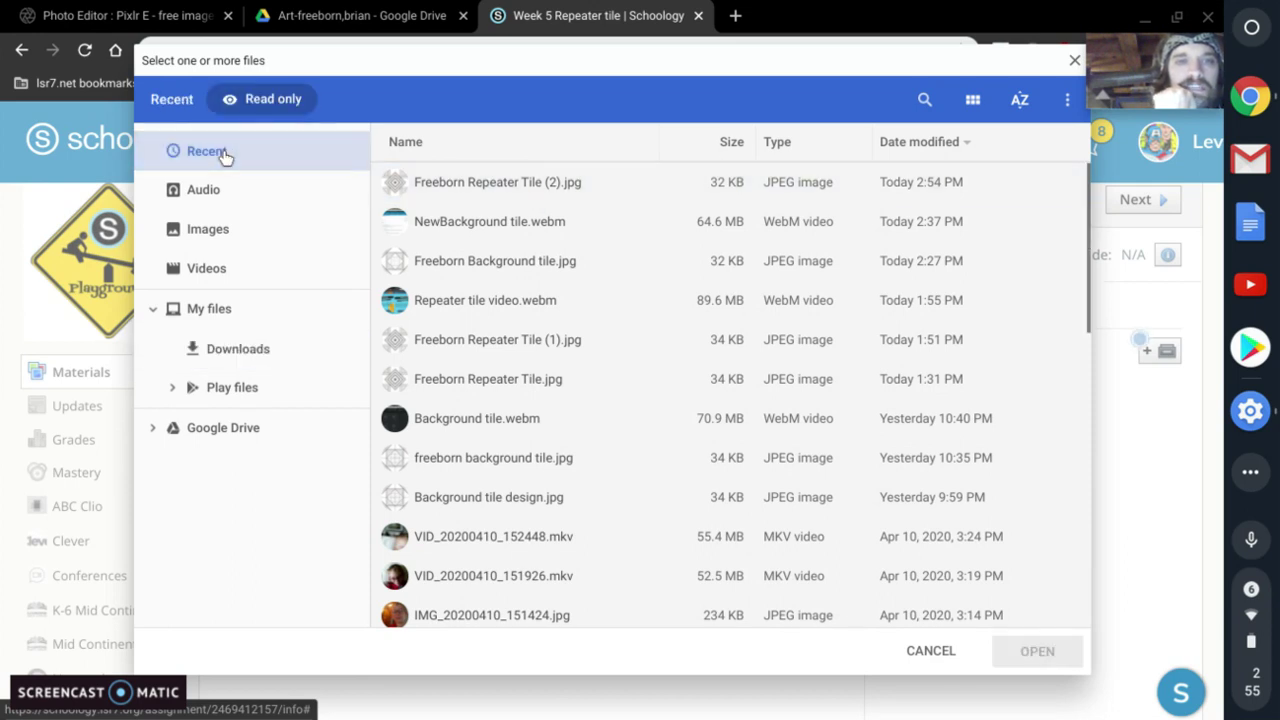
pyautogui.click(482, 188)
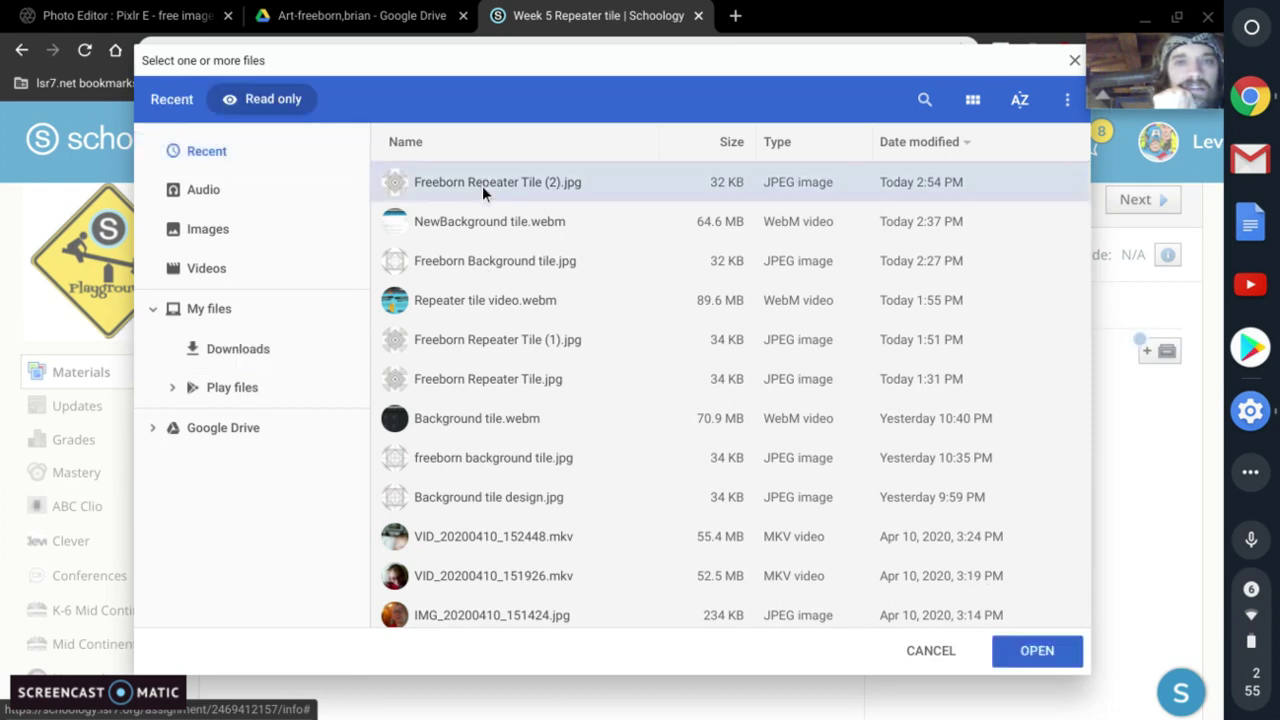
pyautogui.click(1036, 651)
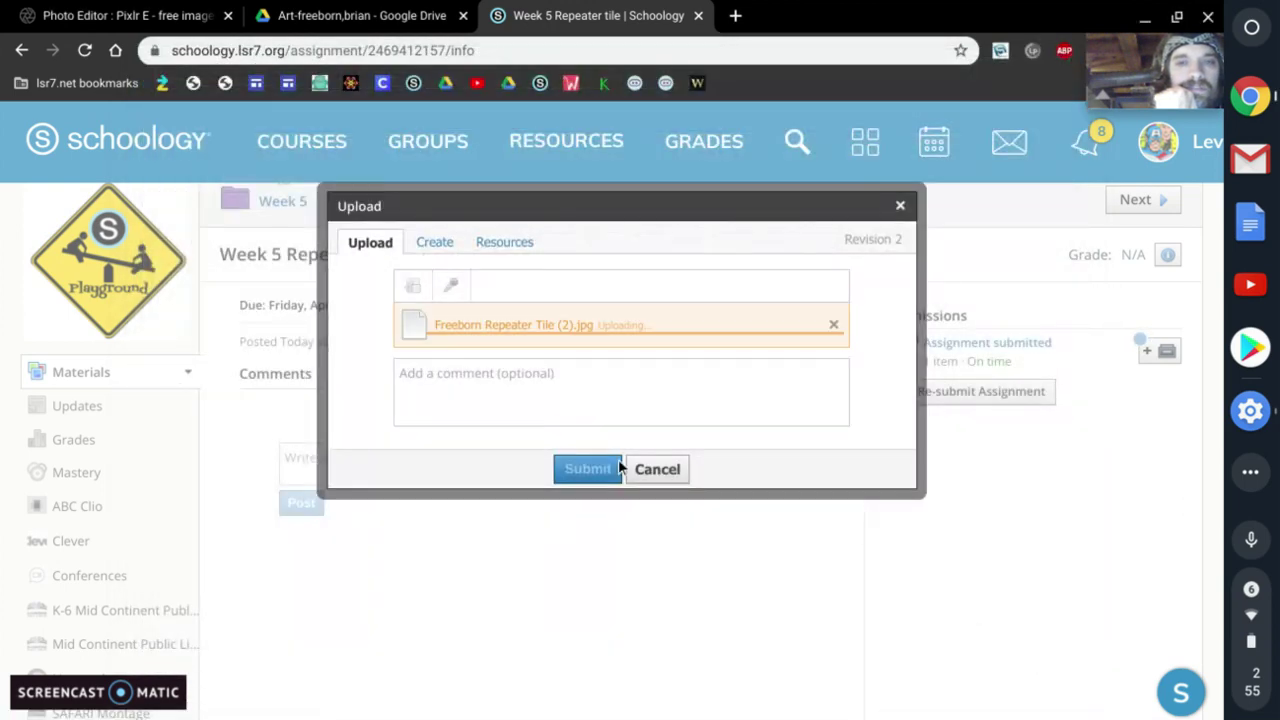
pyautogui.click(588, 470)
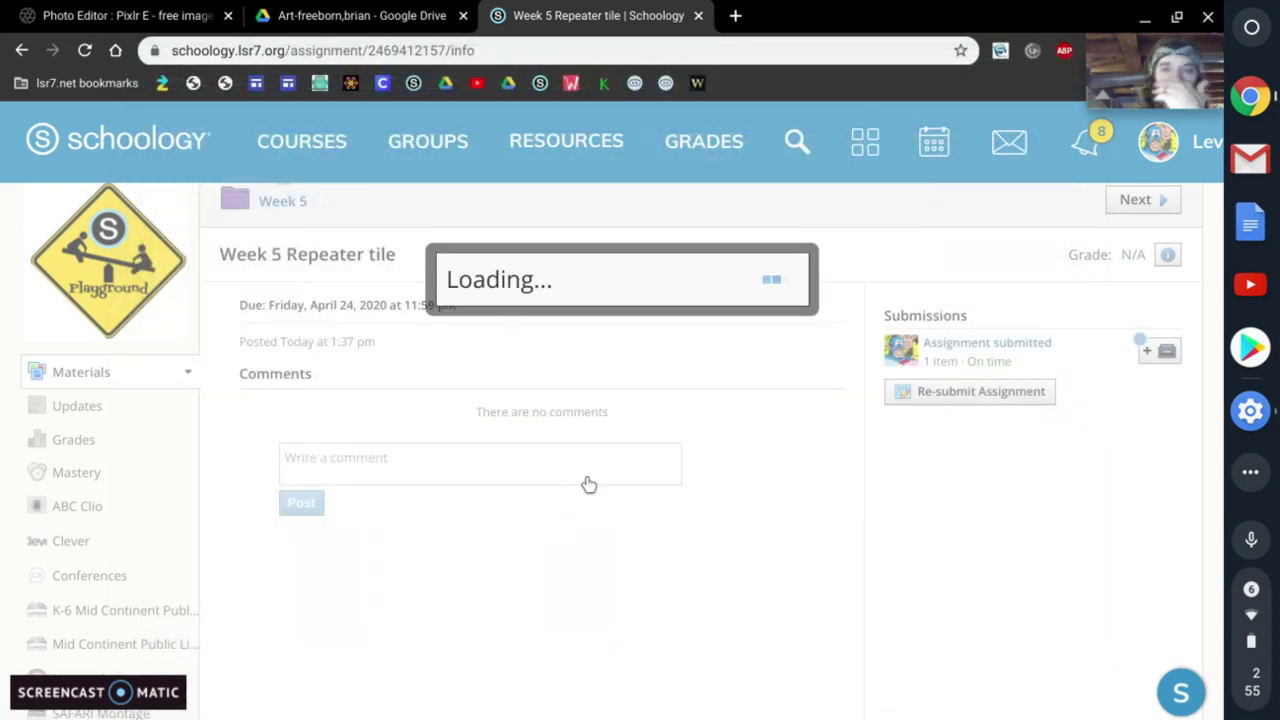